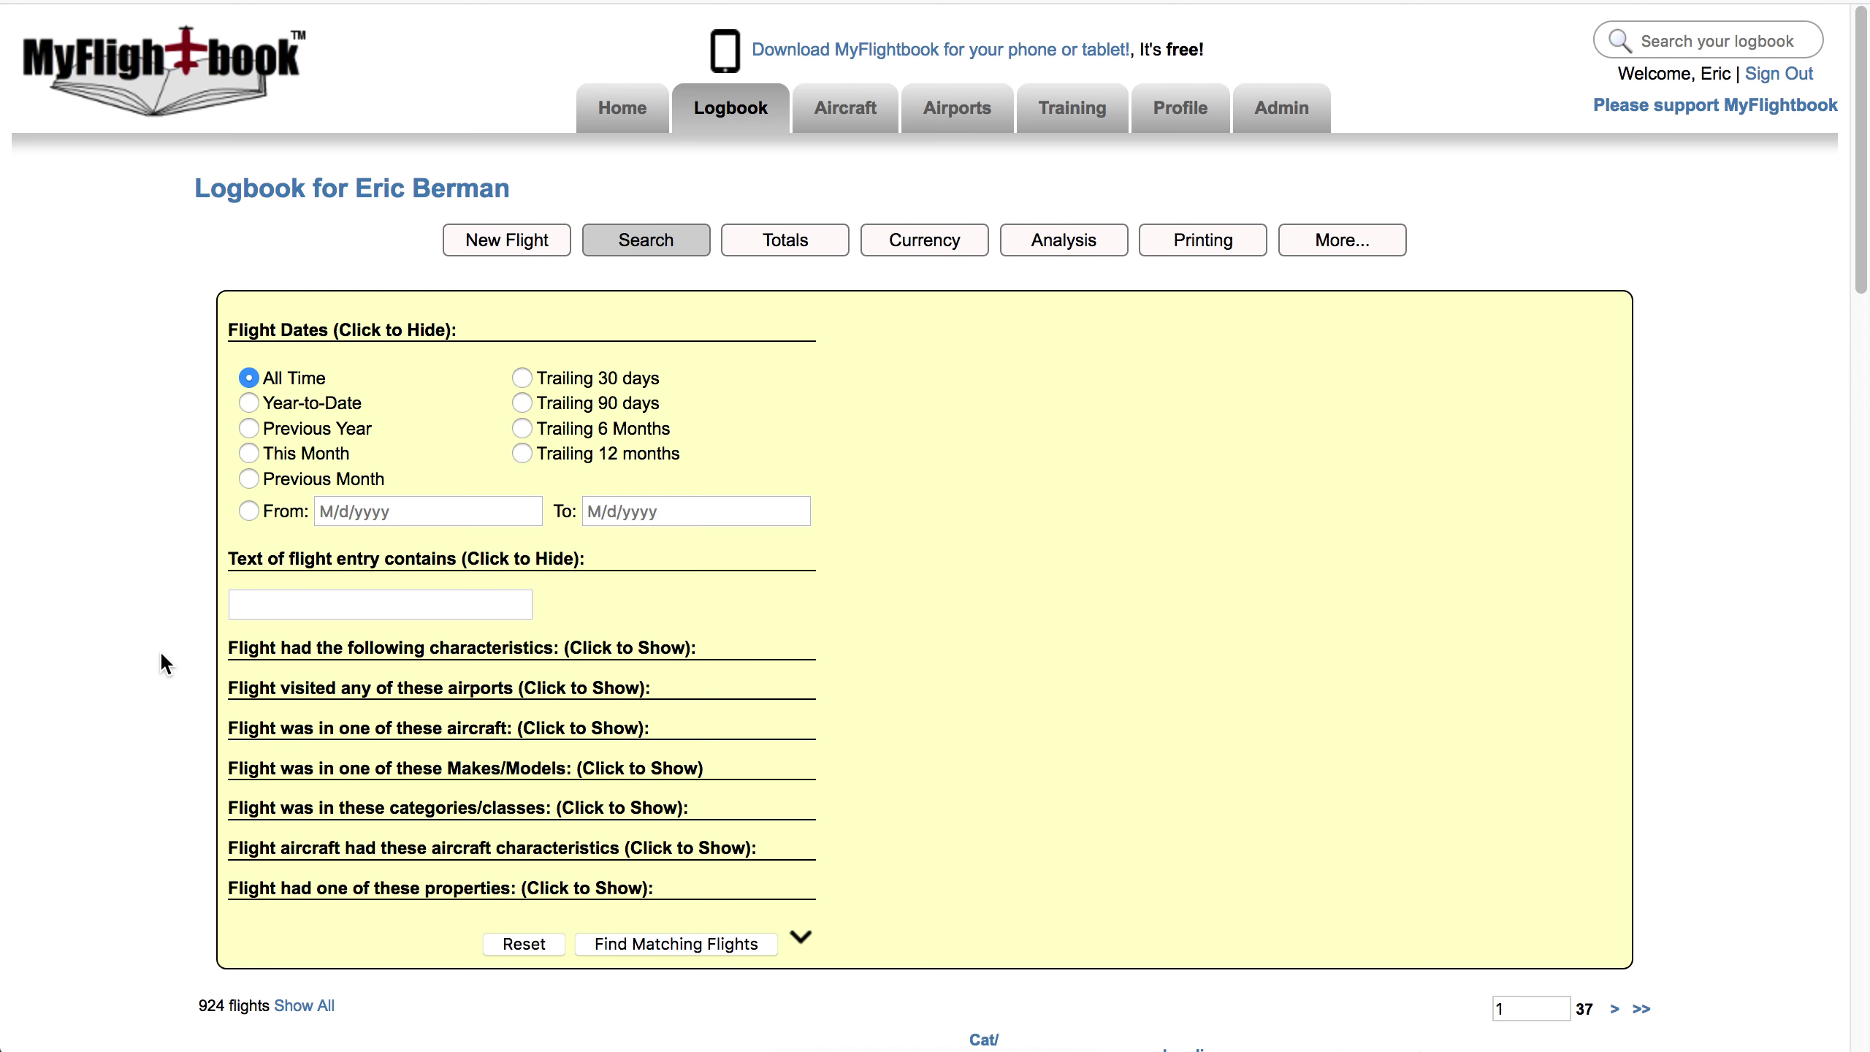
Apply a Trailing 12 months date filter and search, narrowing the logbook to 42 flights
scroll(1013, 599, down, 15)
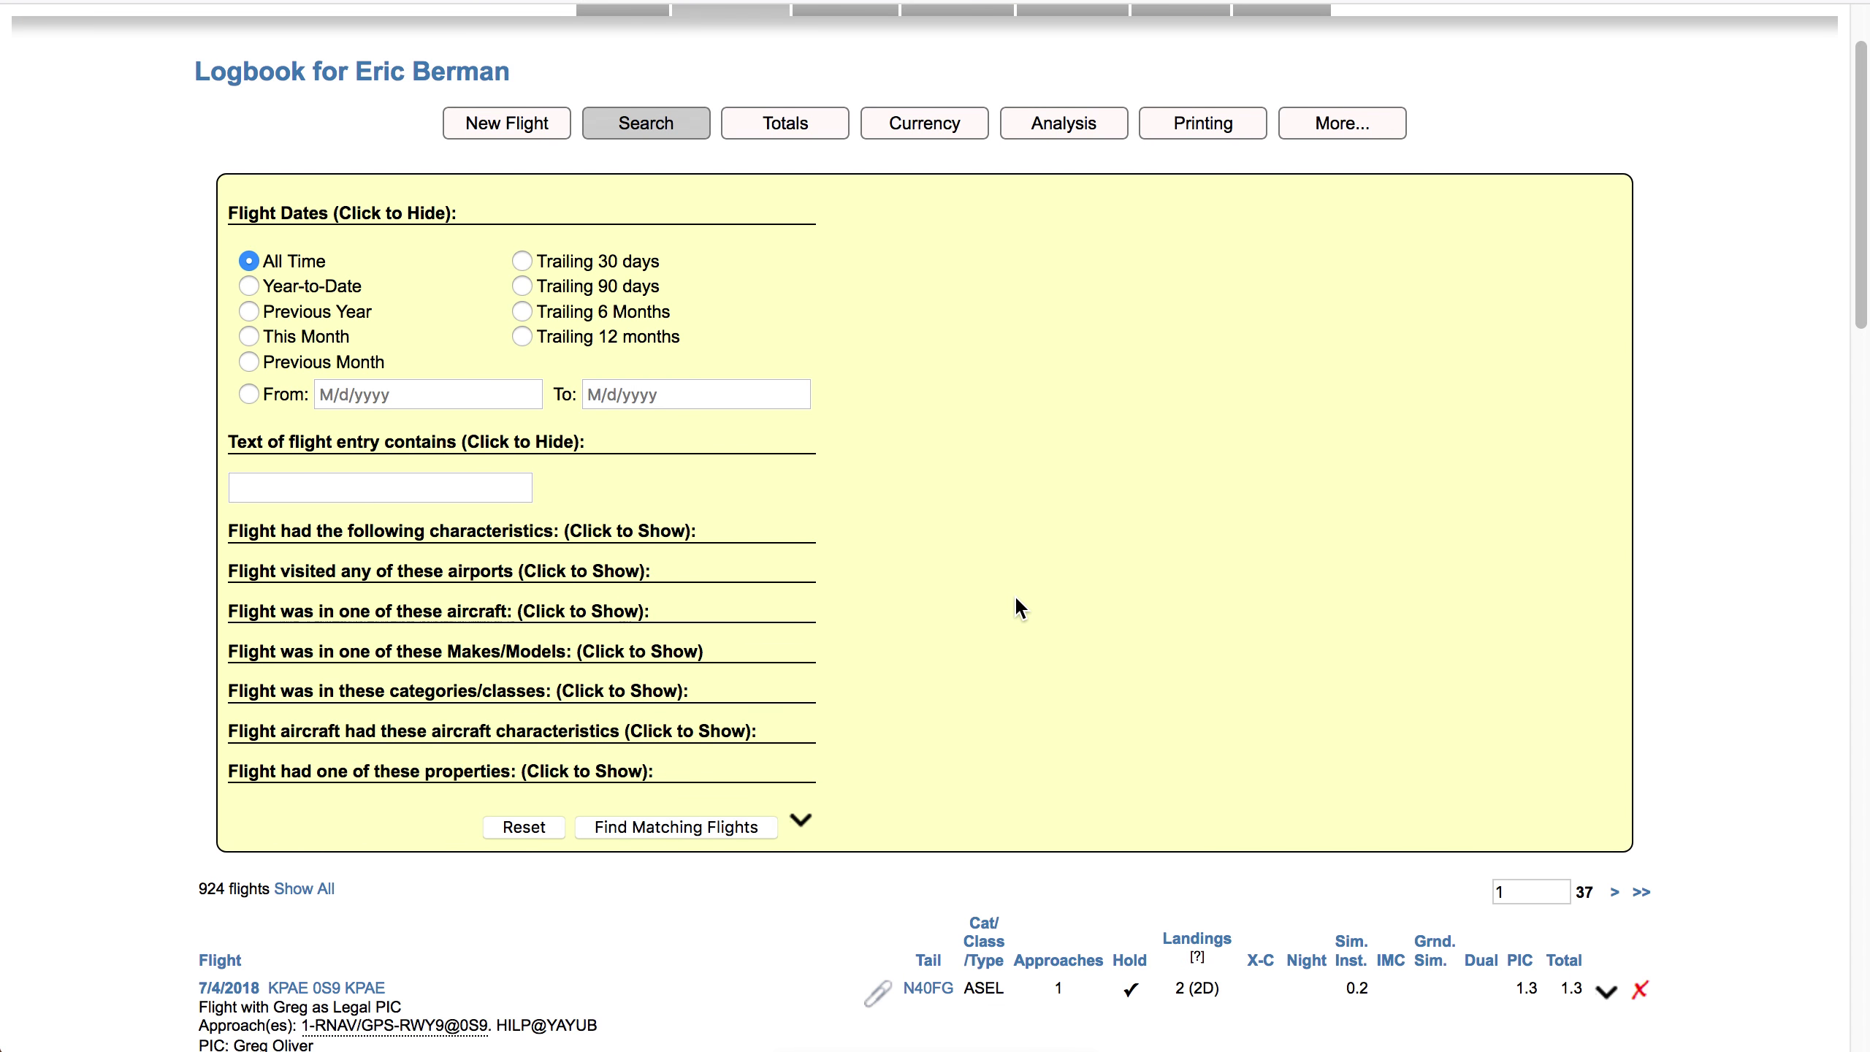
scroll(990, 631, up, 15)
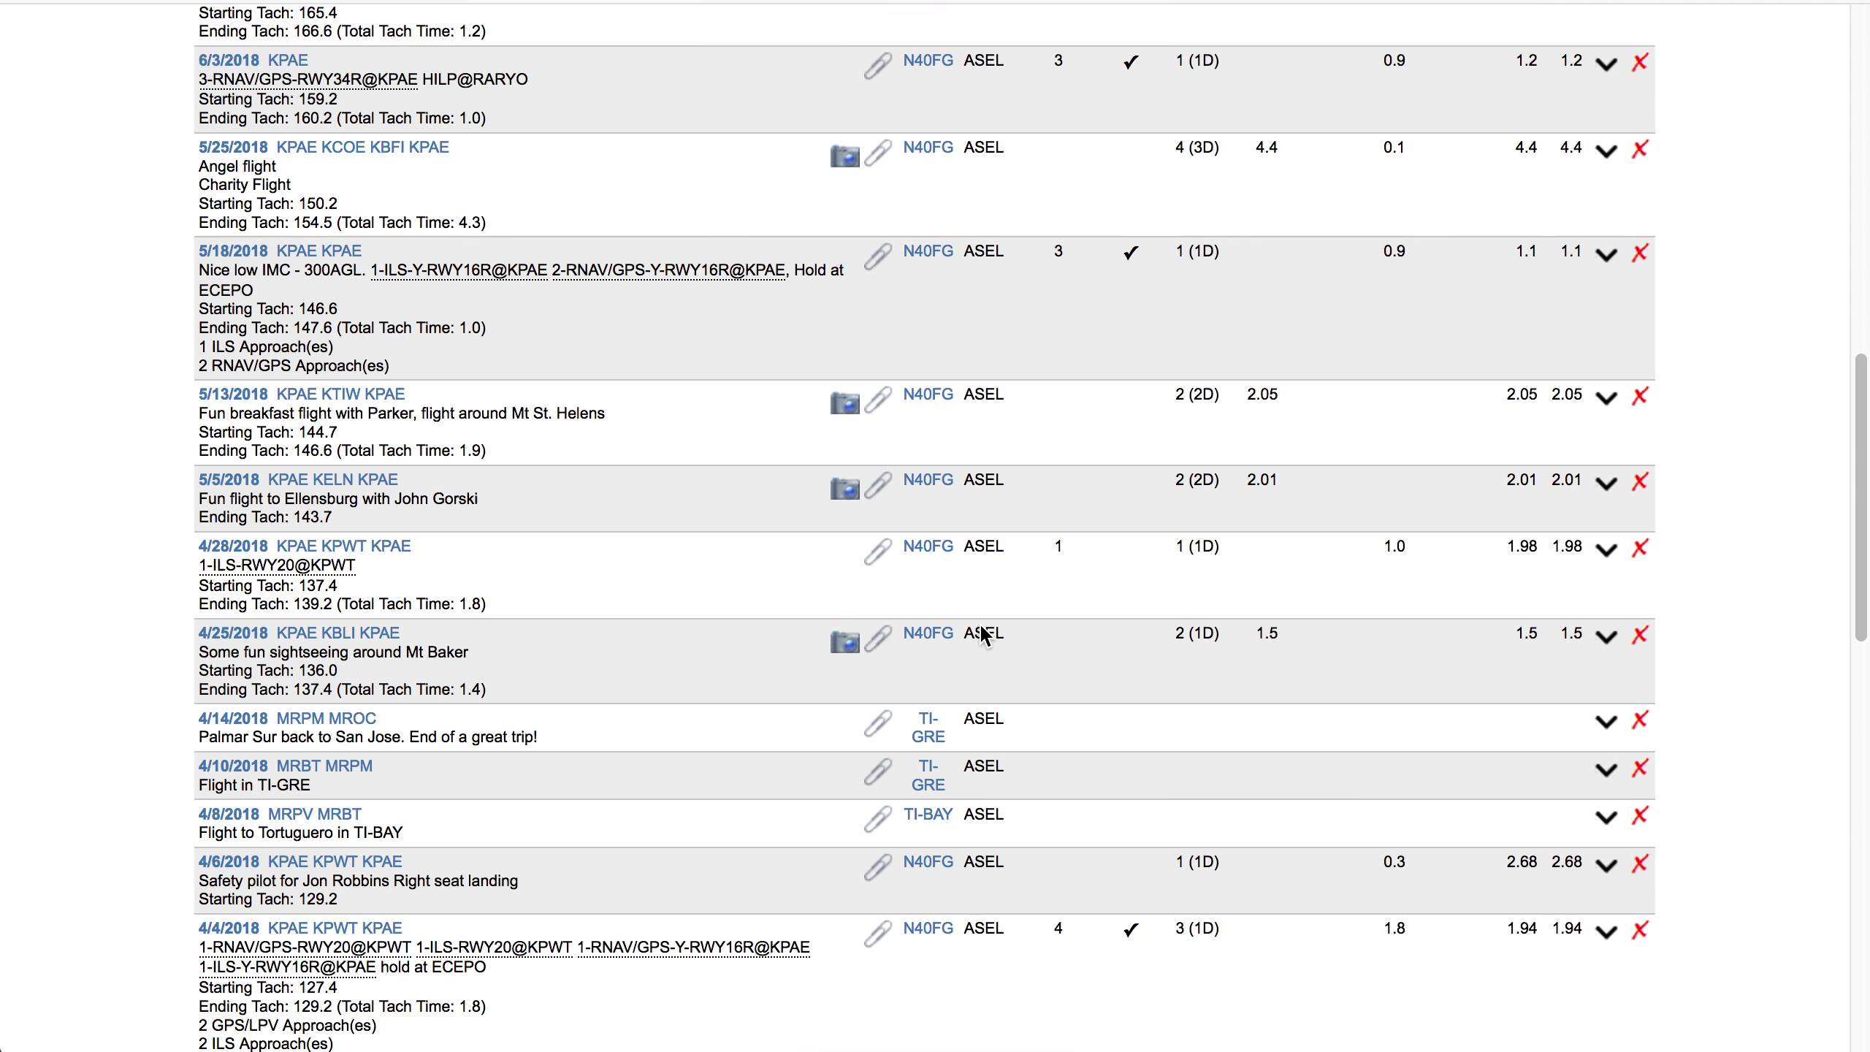
scroll(976, 653, up, 2)
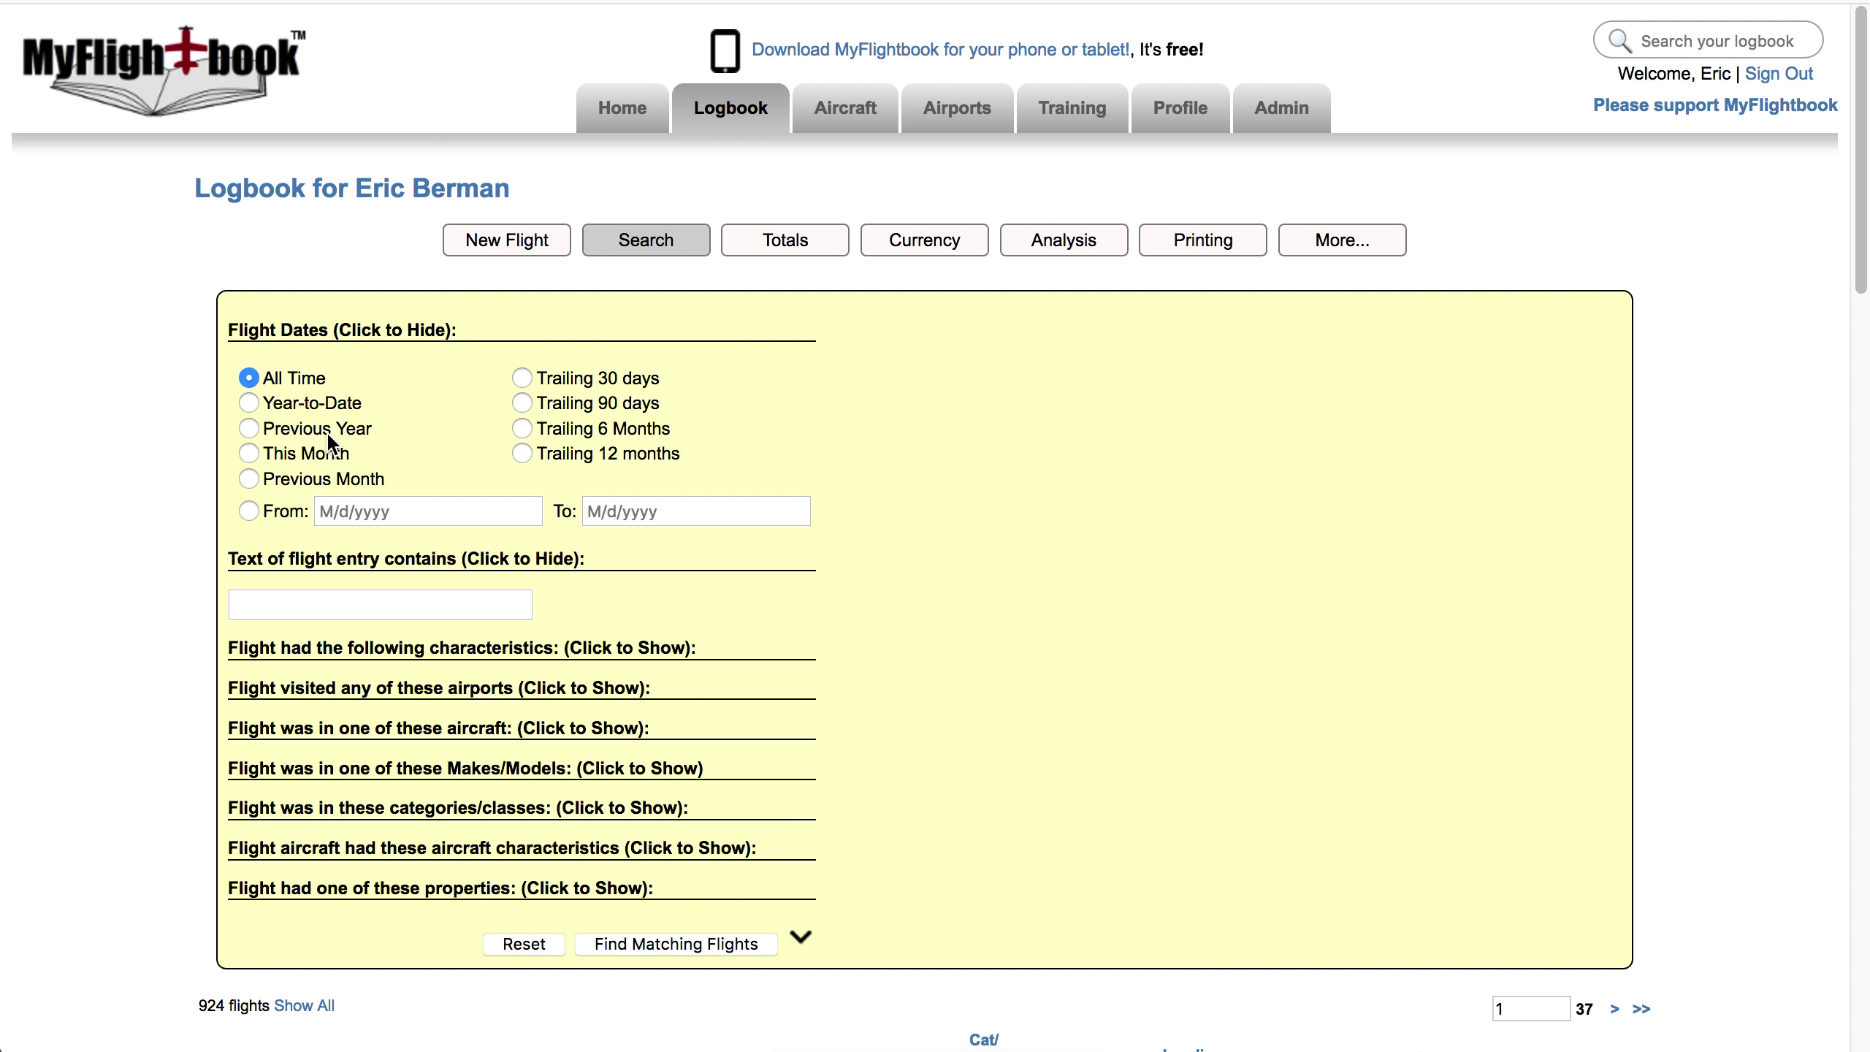
click(521, 453)
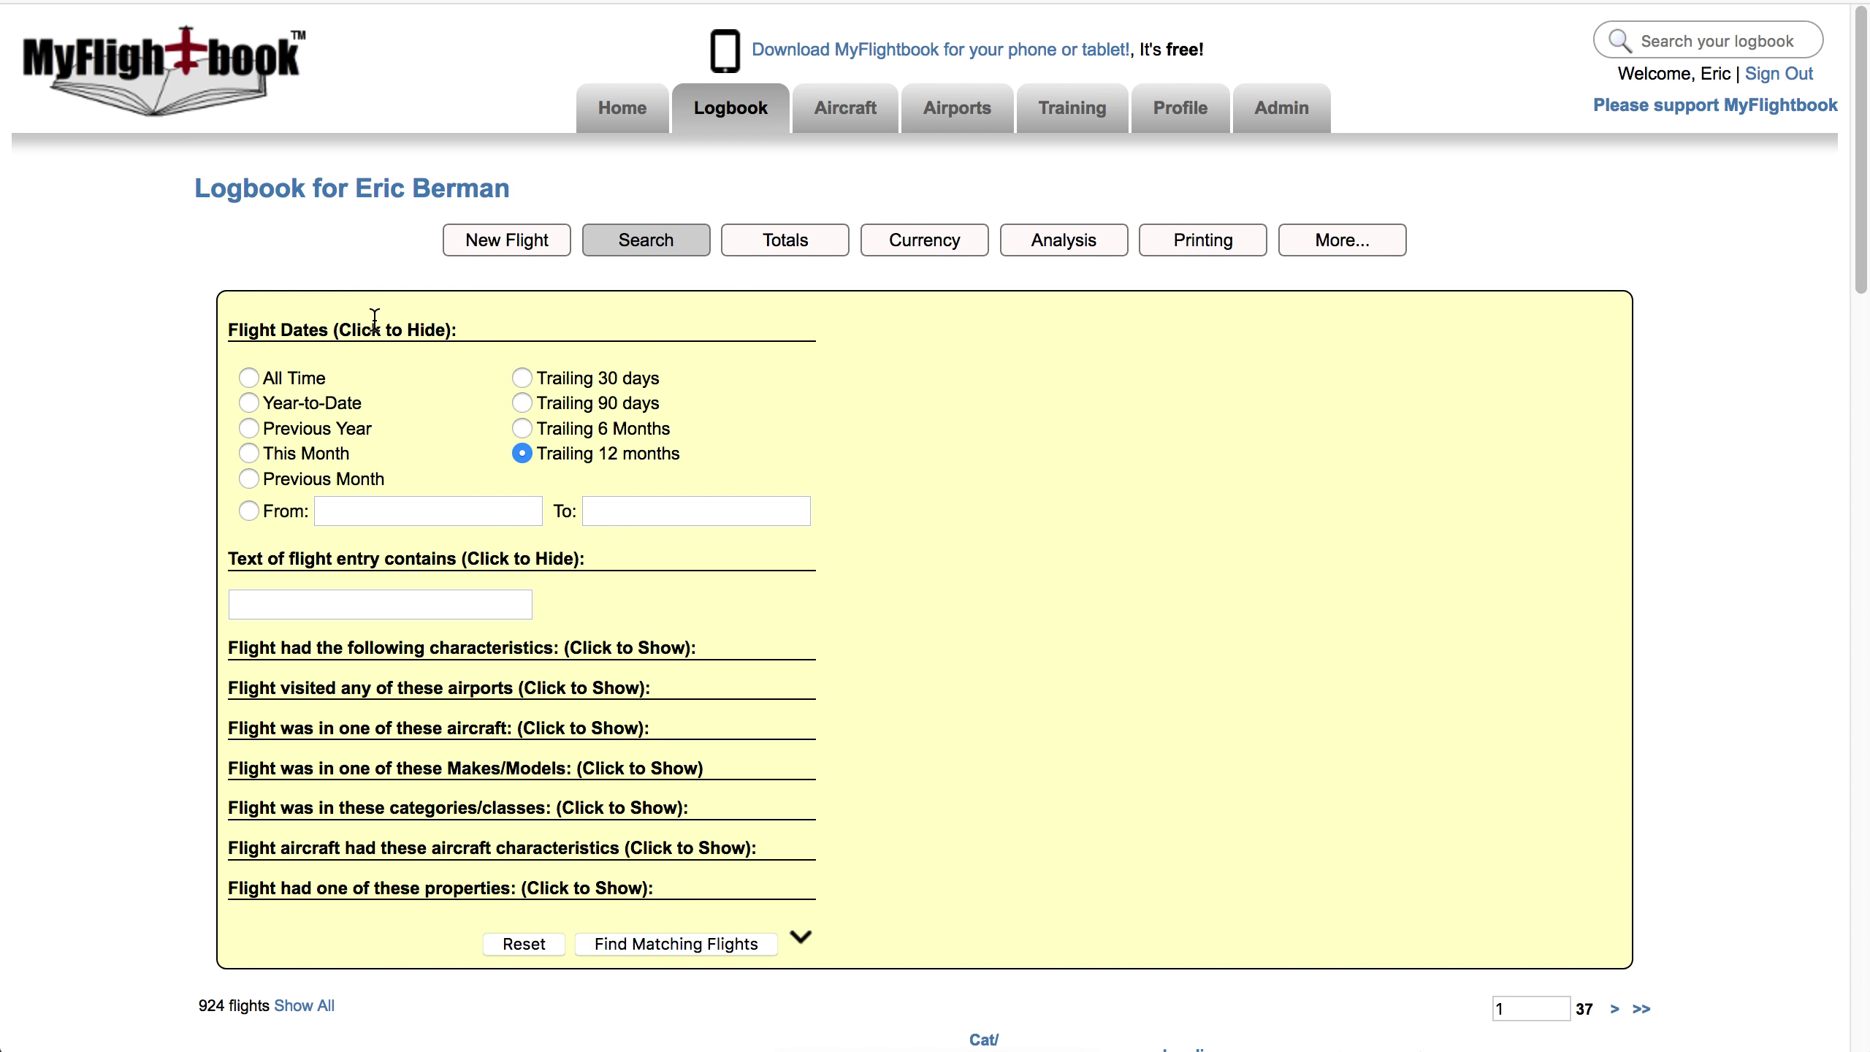
click(667, 943)
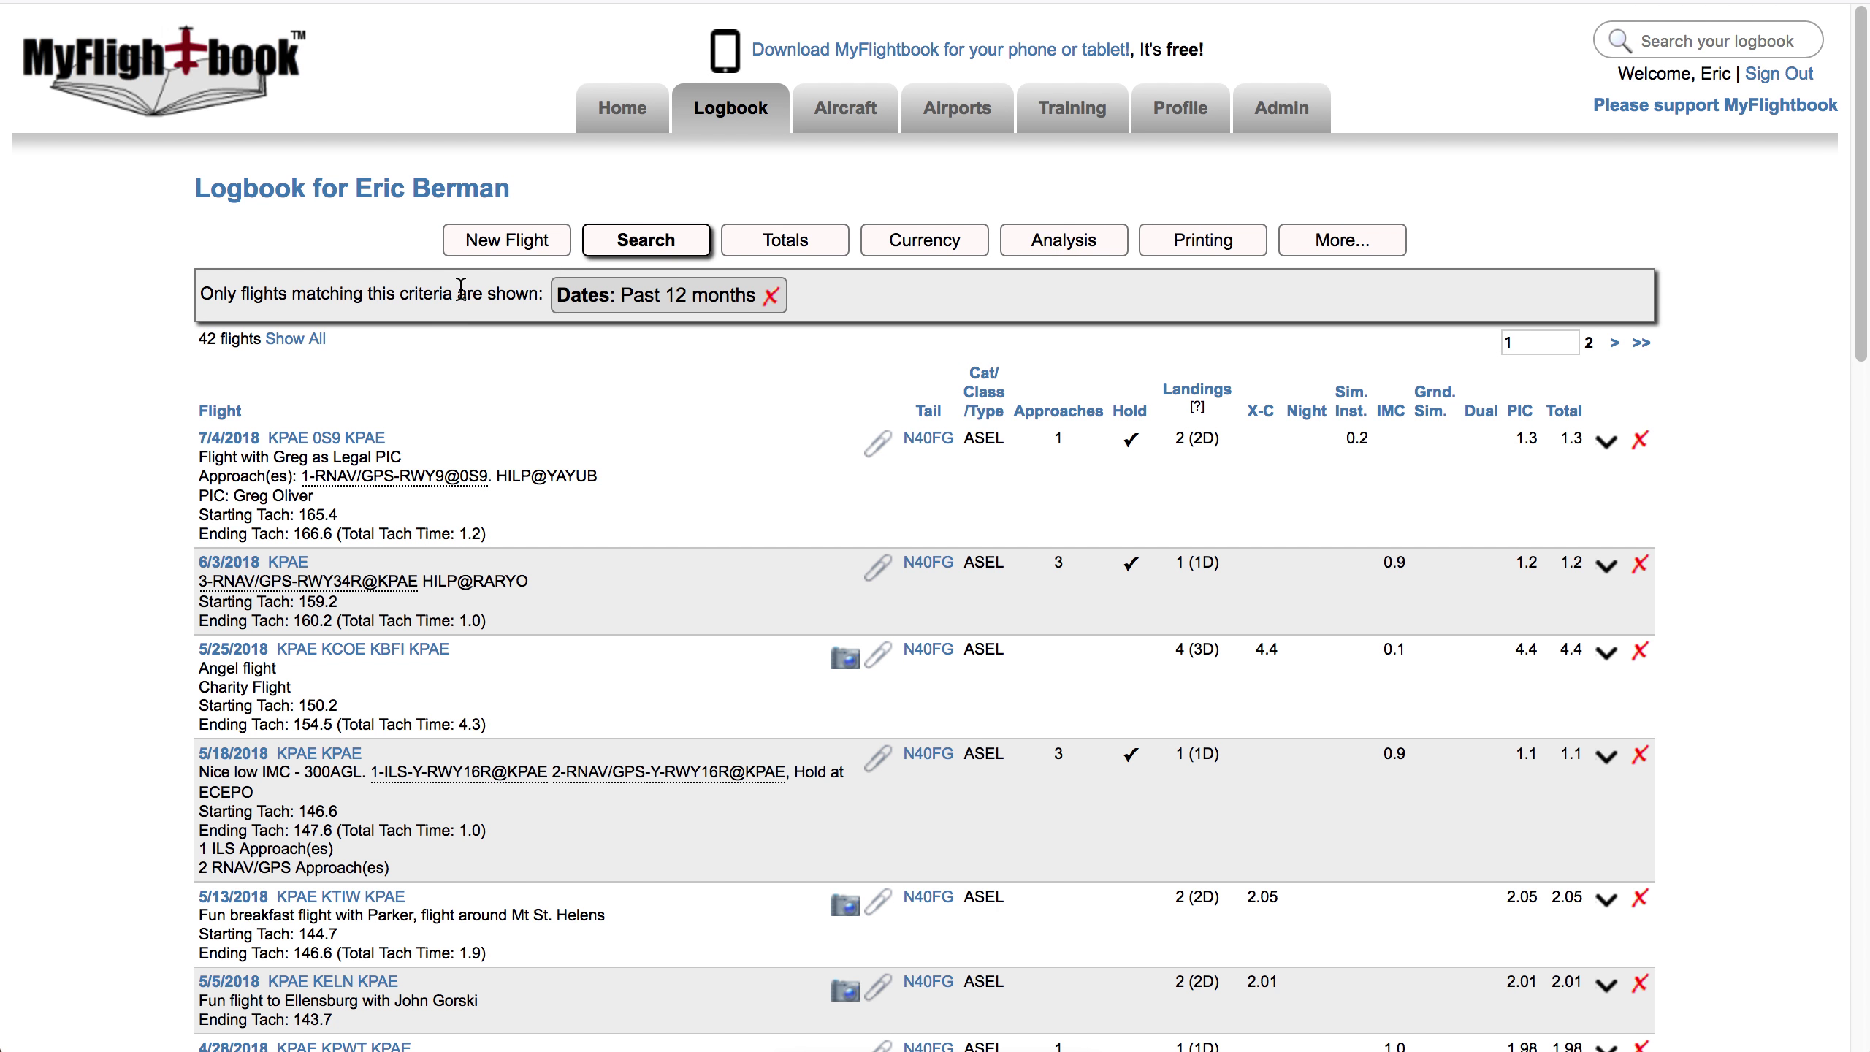
Show the past year's totals, then chart Night hours by month in the Analysis view
click(776, 252)
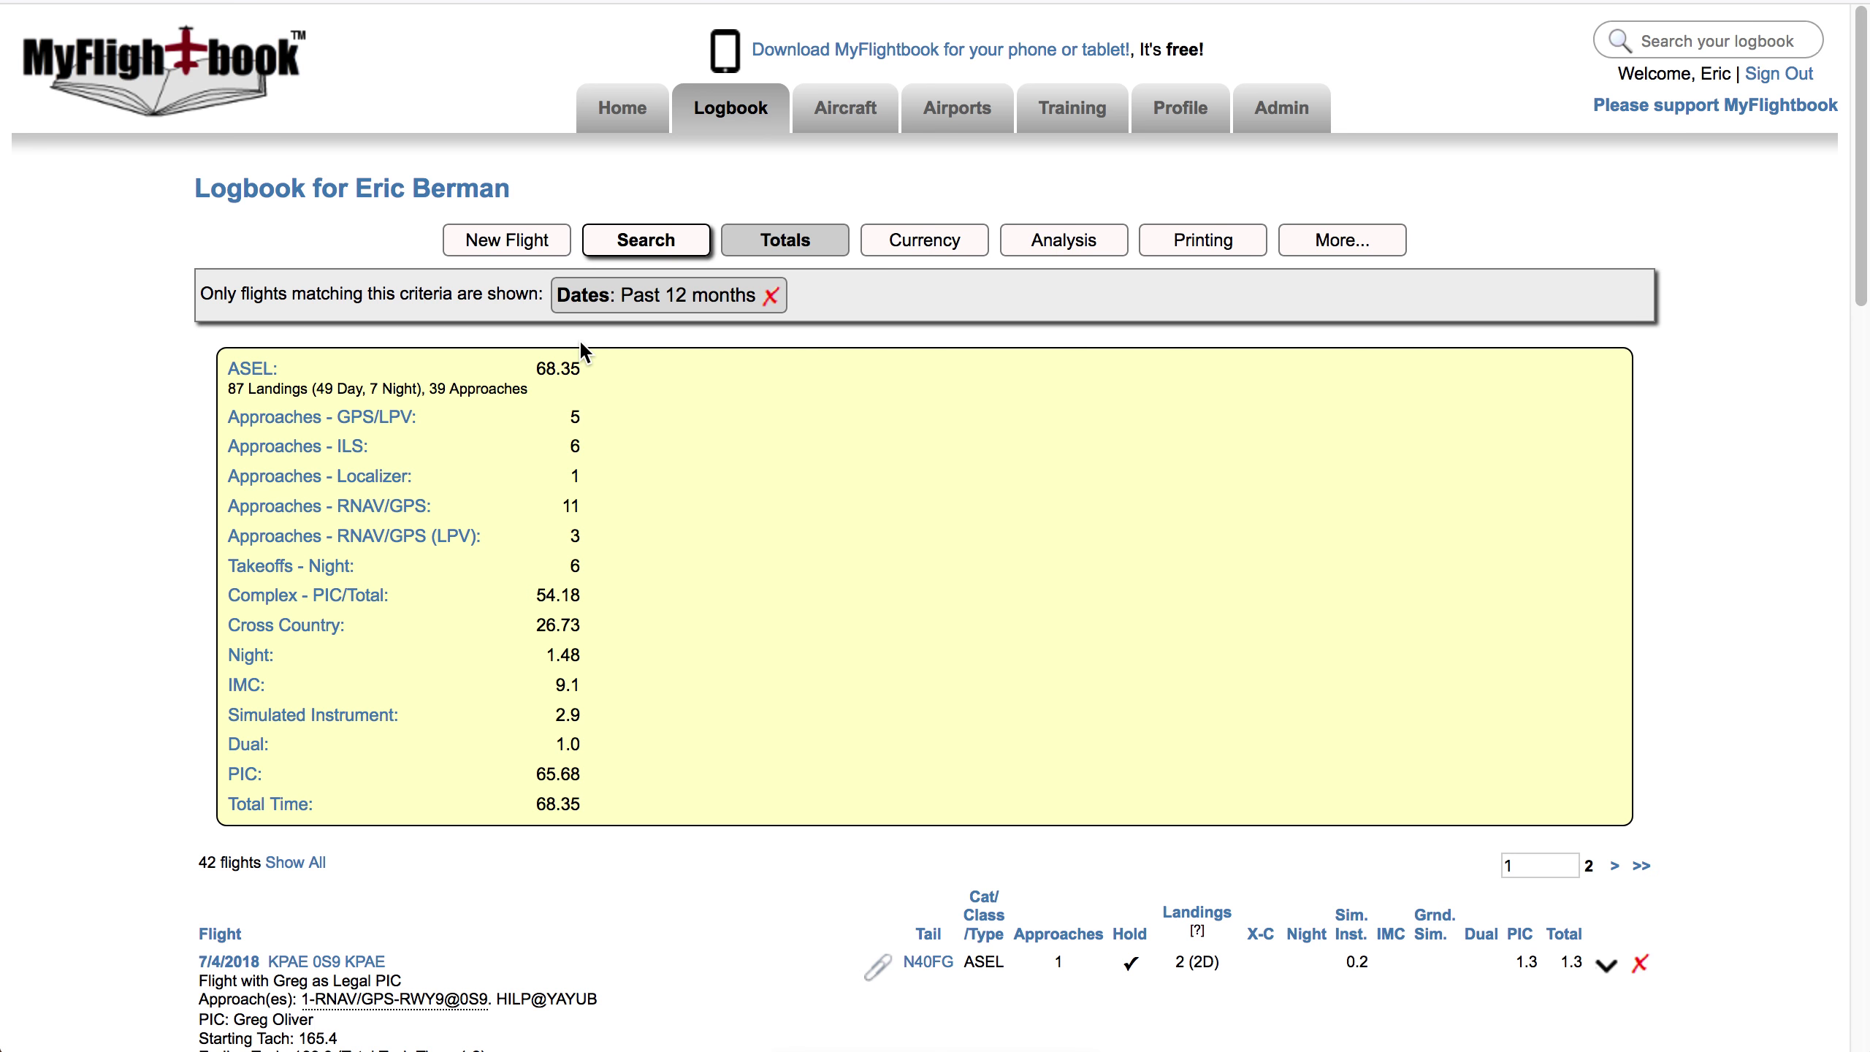
click(1038, 242)
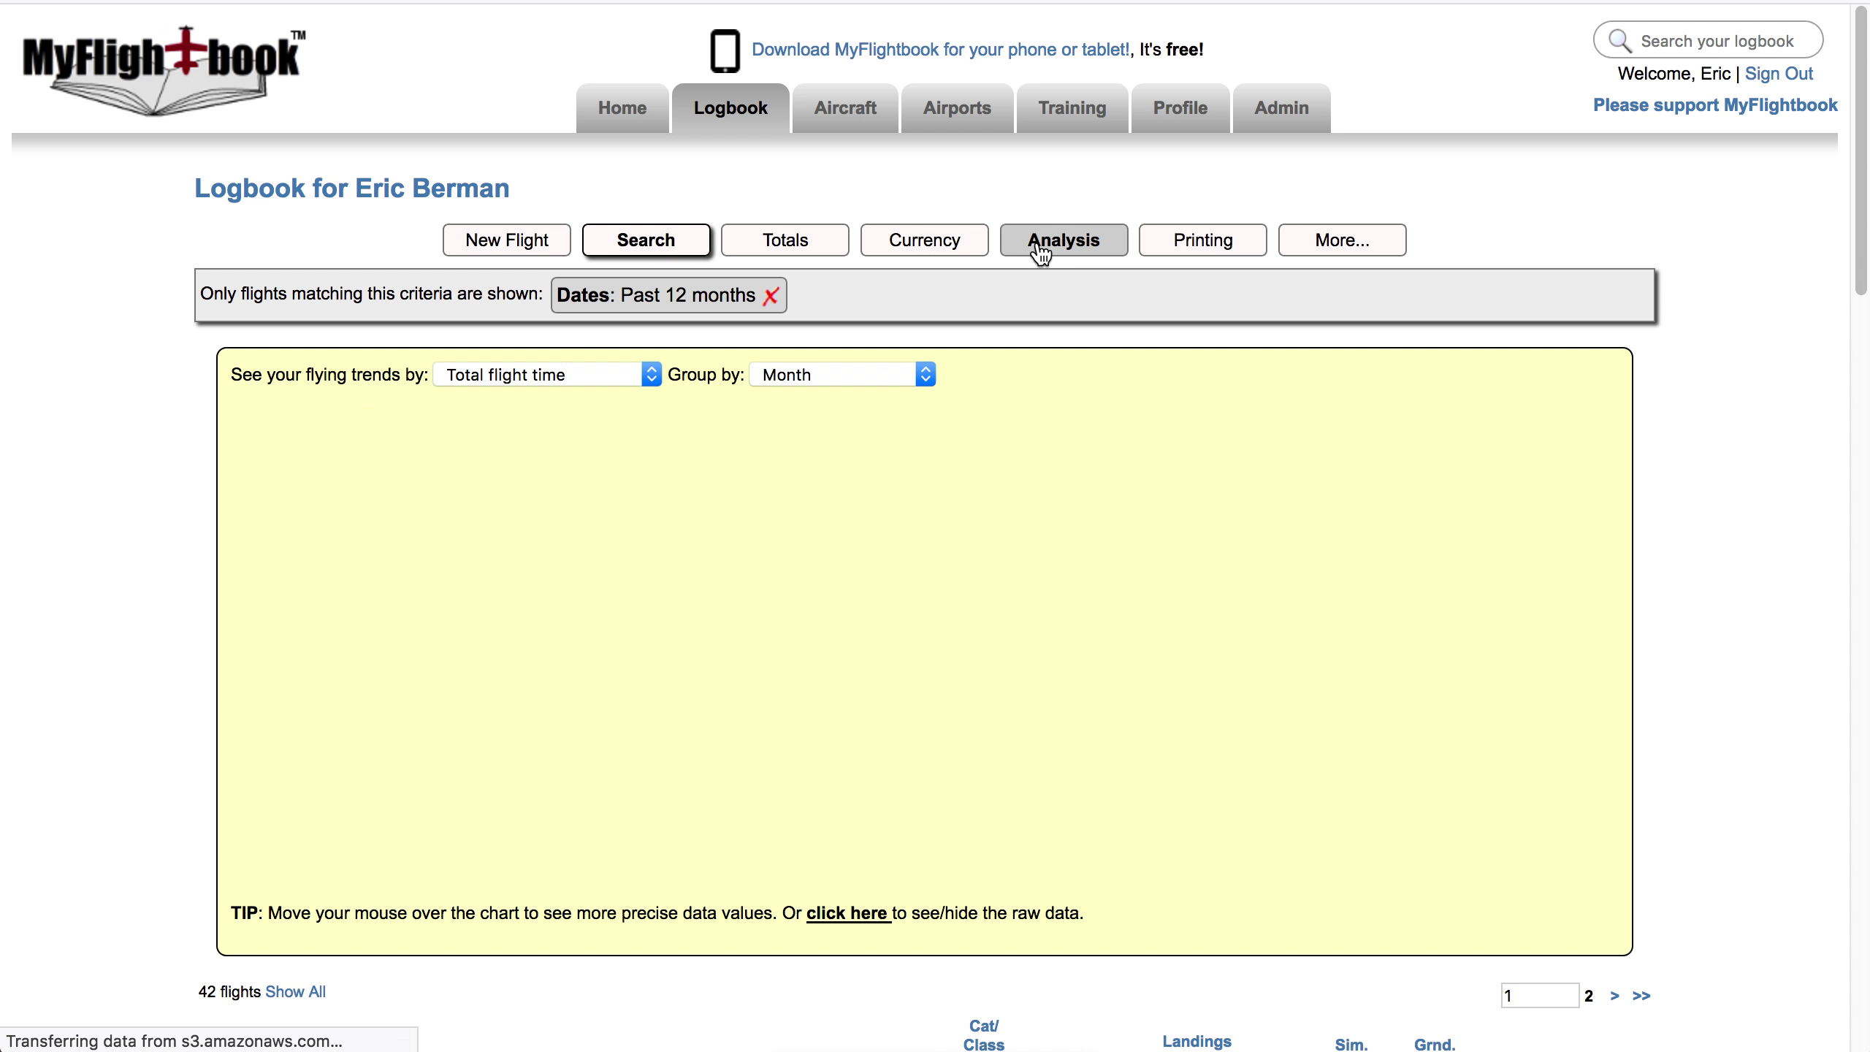
click(582, 379)
click(527, 447)
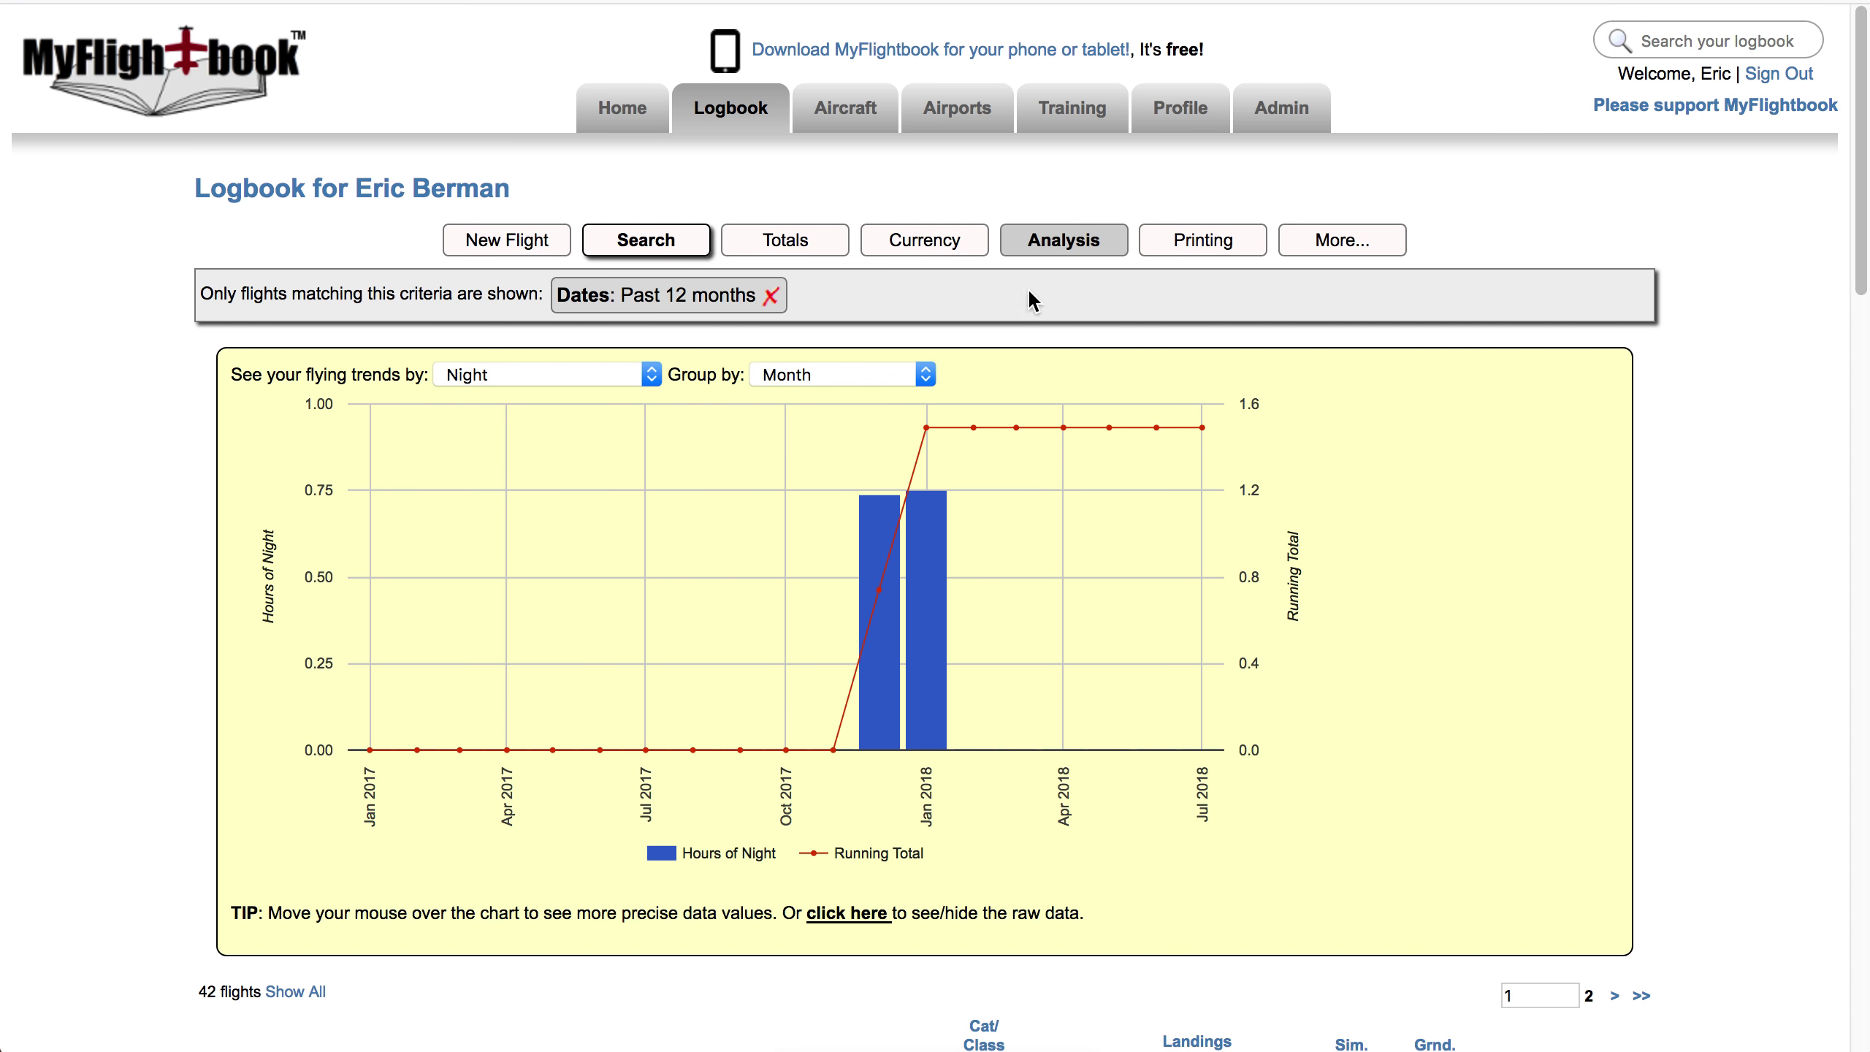
Bring up the printing options, then clear the Past 12 months date filter
click(1165, 253)
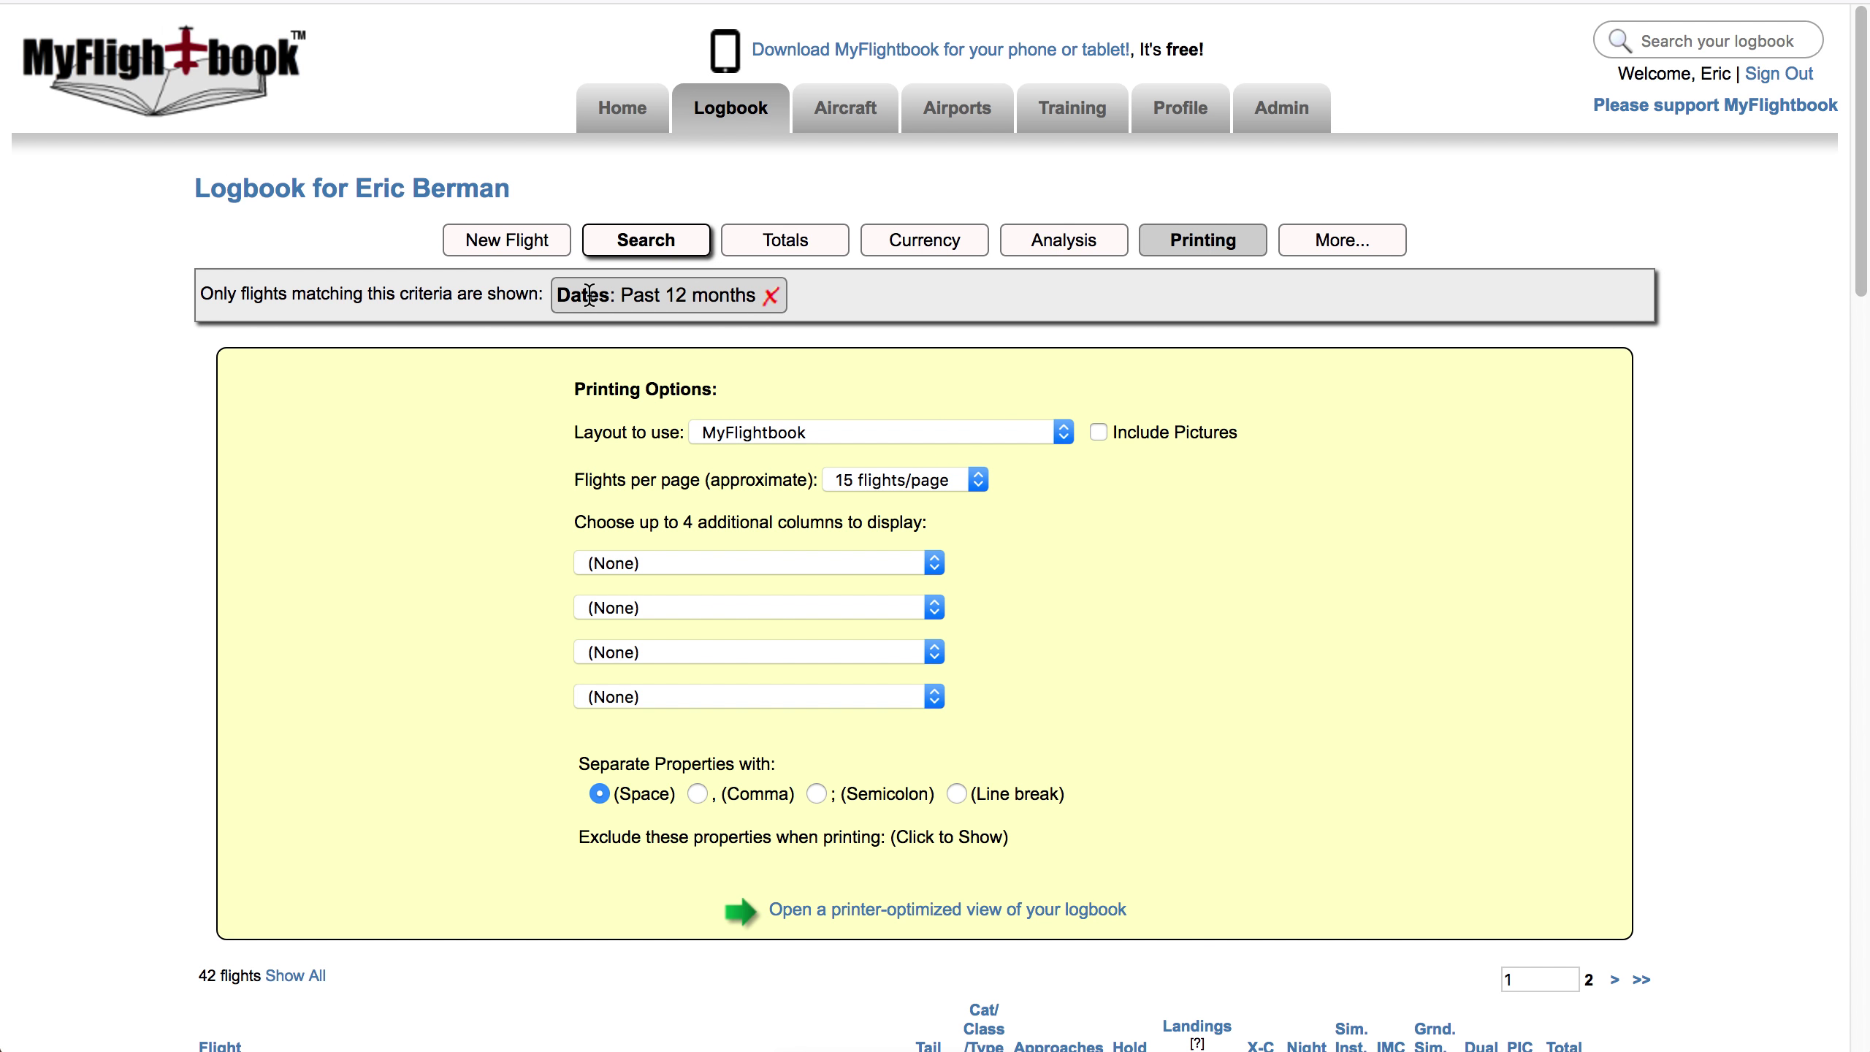
click(771, 297)
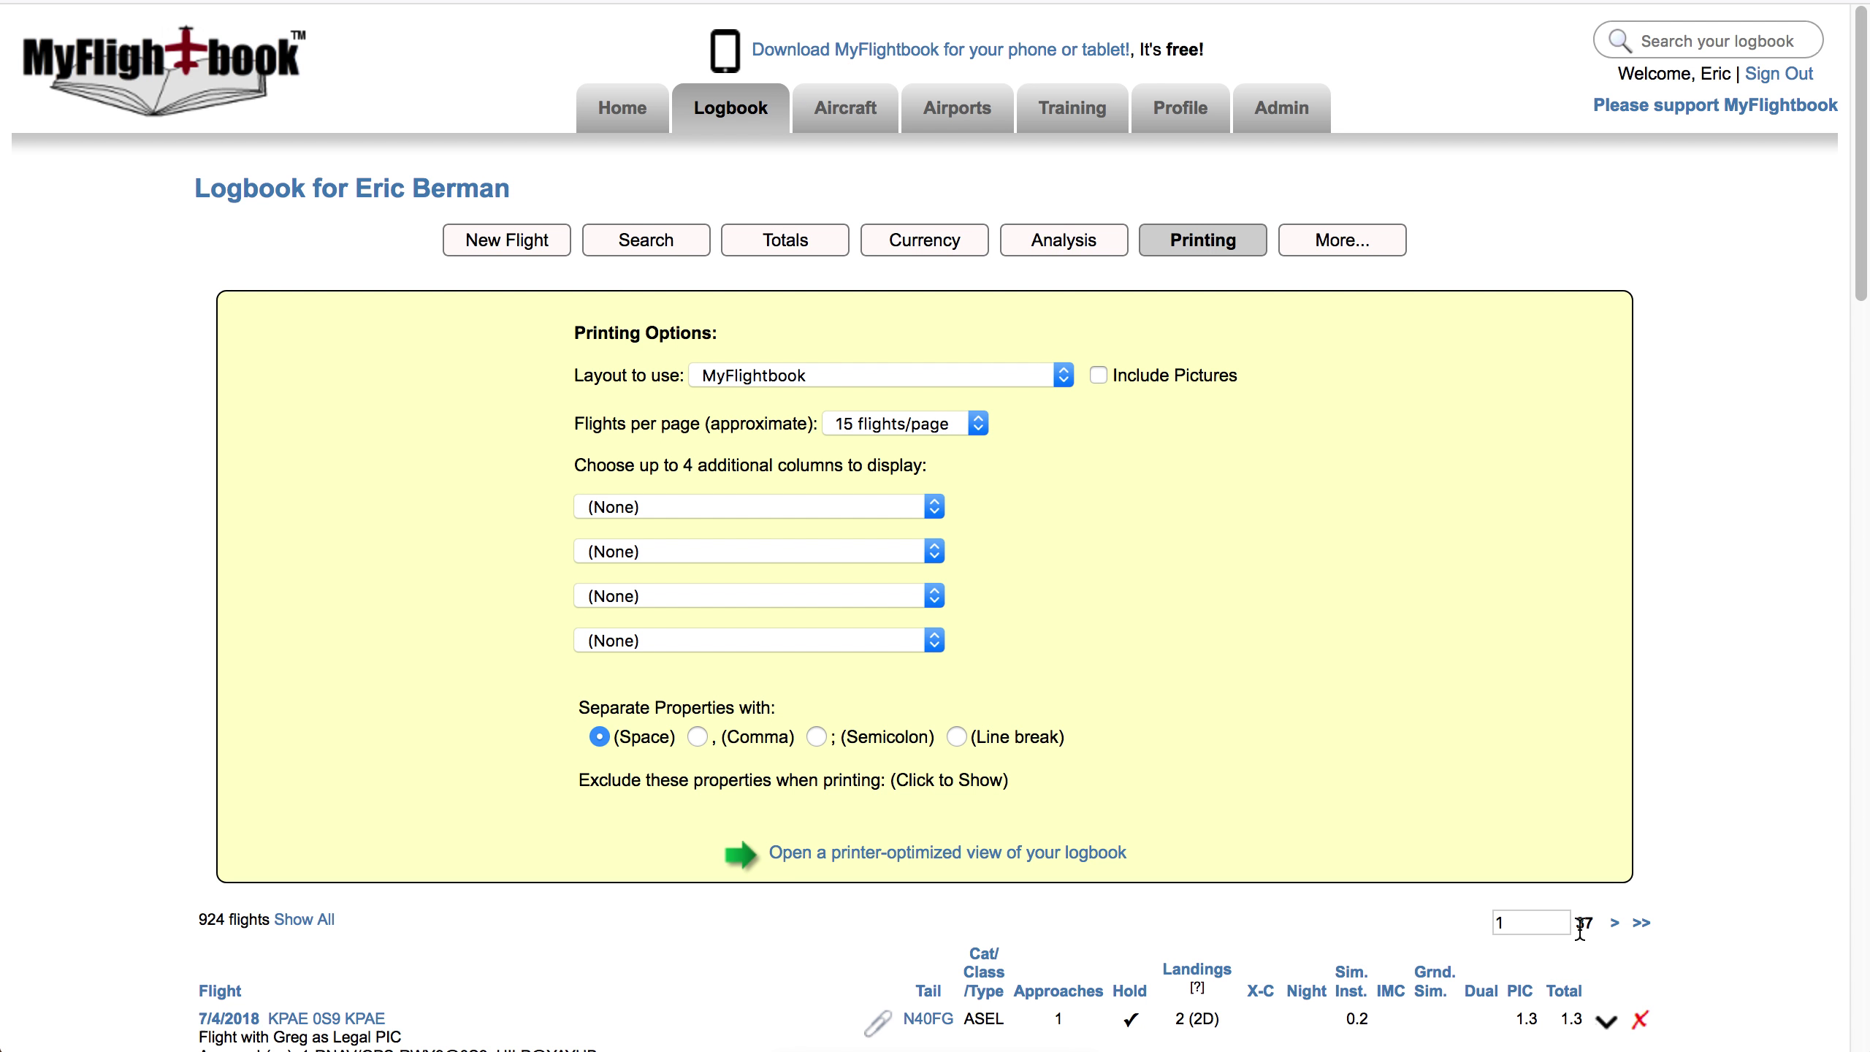
drag(1583, 923, 1594, 923)
Review lifetime totals, e.g. 111 ILS approaches and 814.65 Complex-PIC hours
click(785, 243)
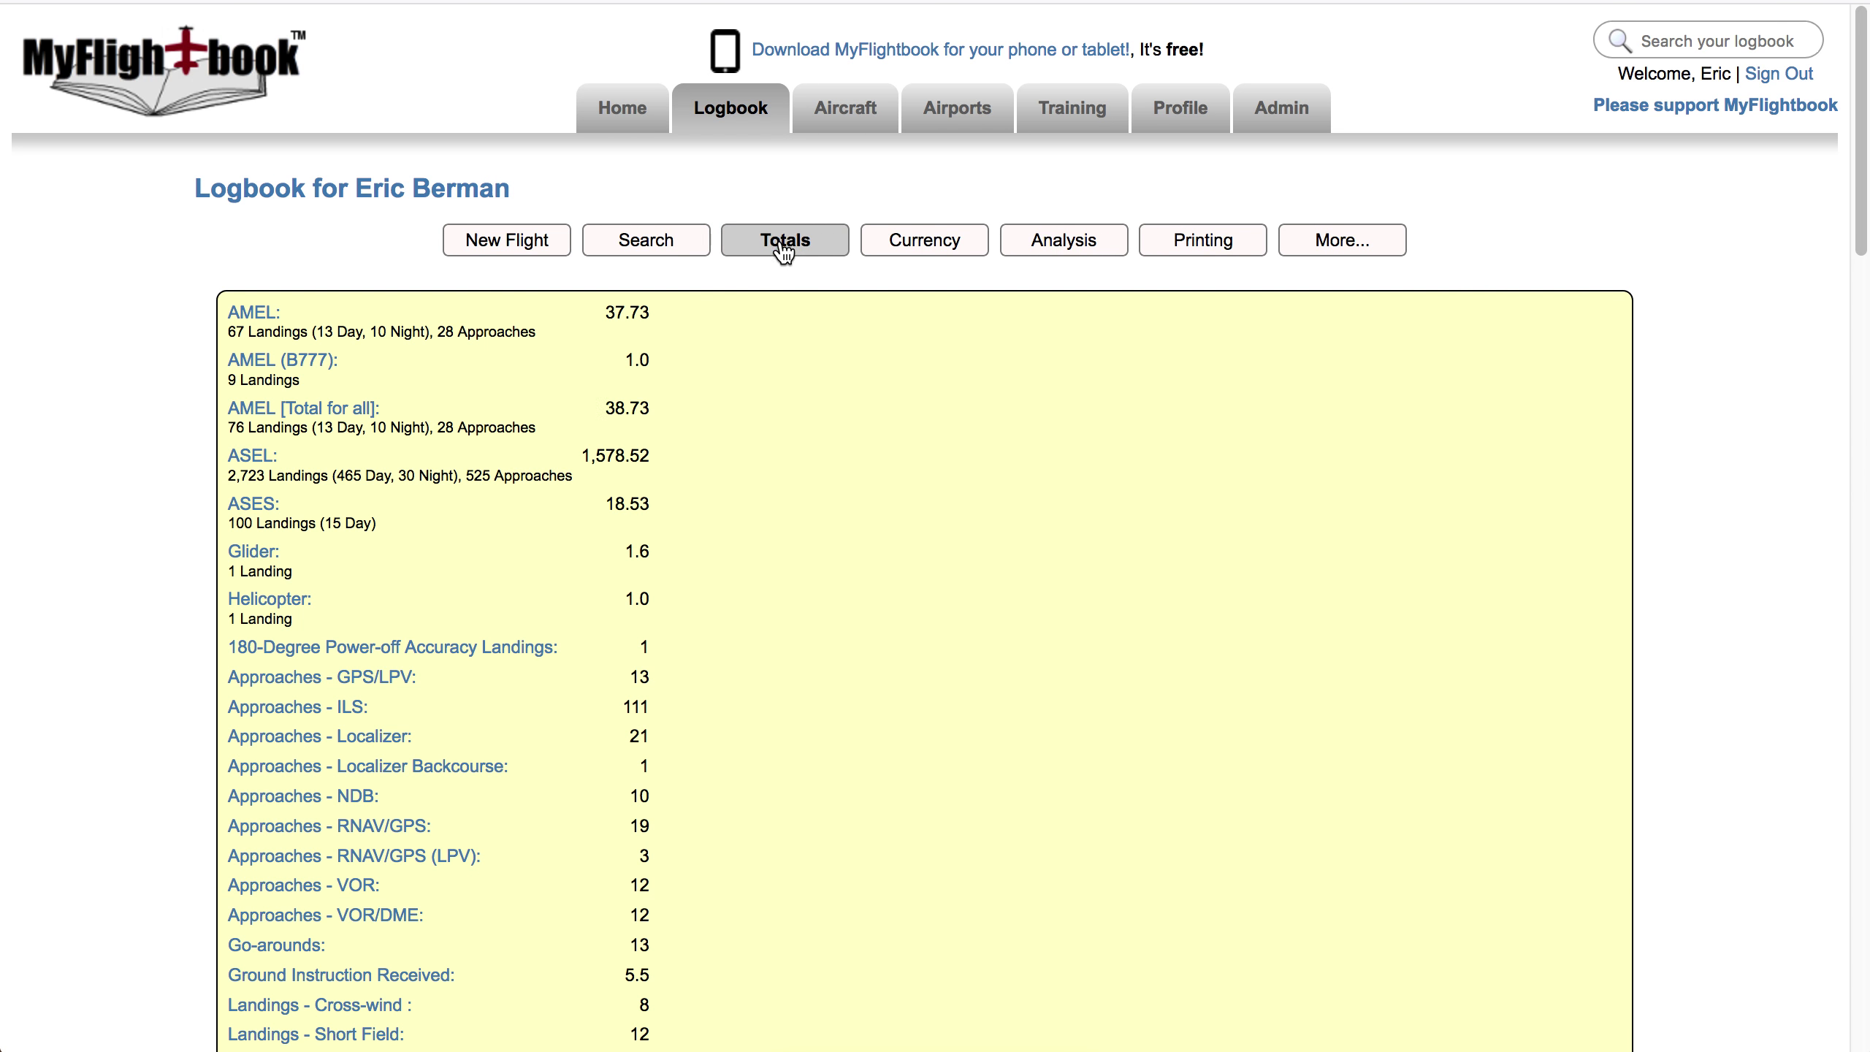
scroll(564, 520, down, 6)
scroll(567, 534, up, 6)
scroll(623, 614, down, 5)
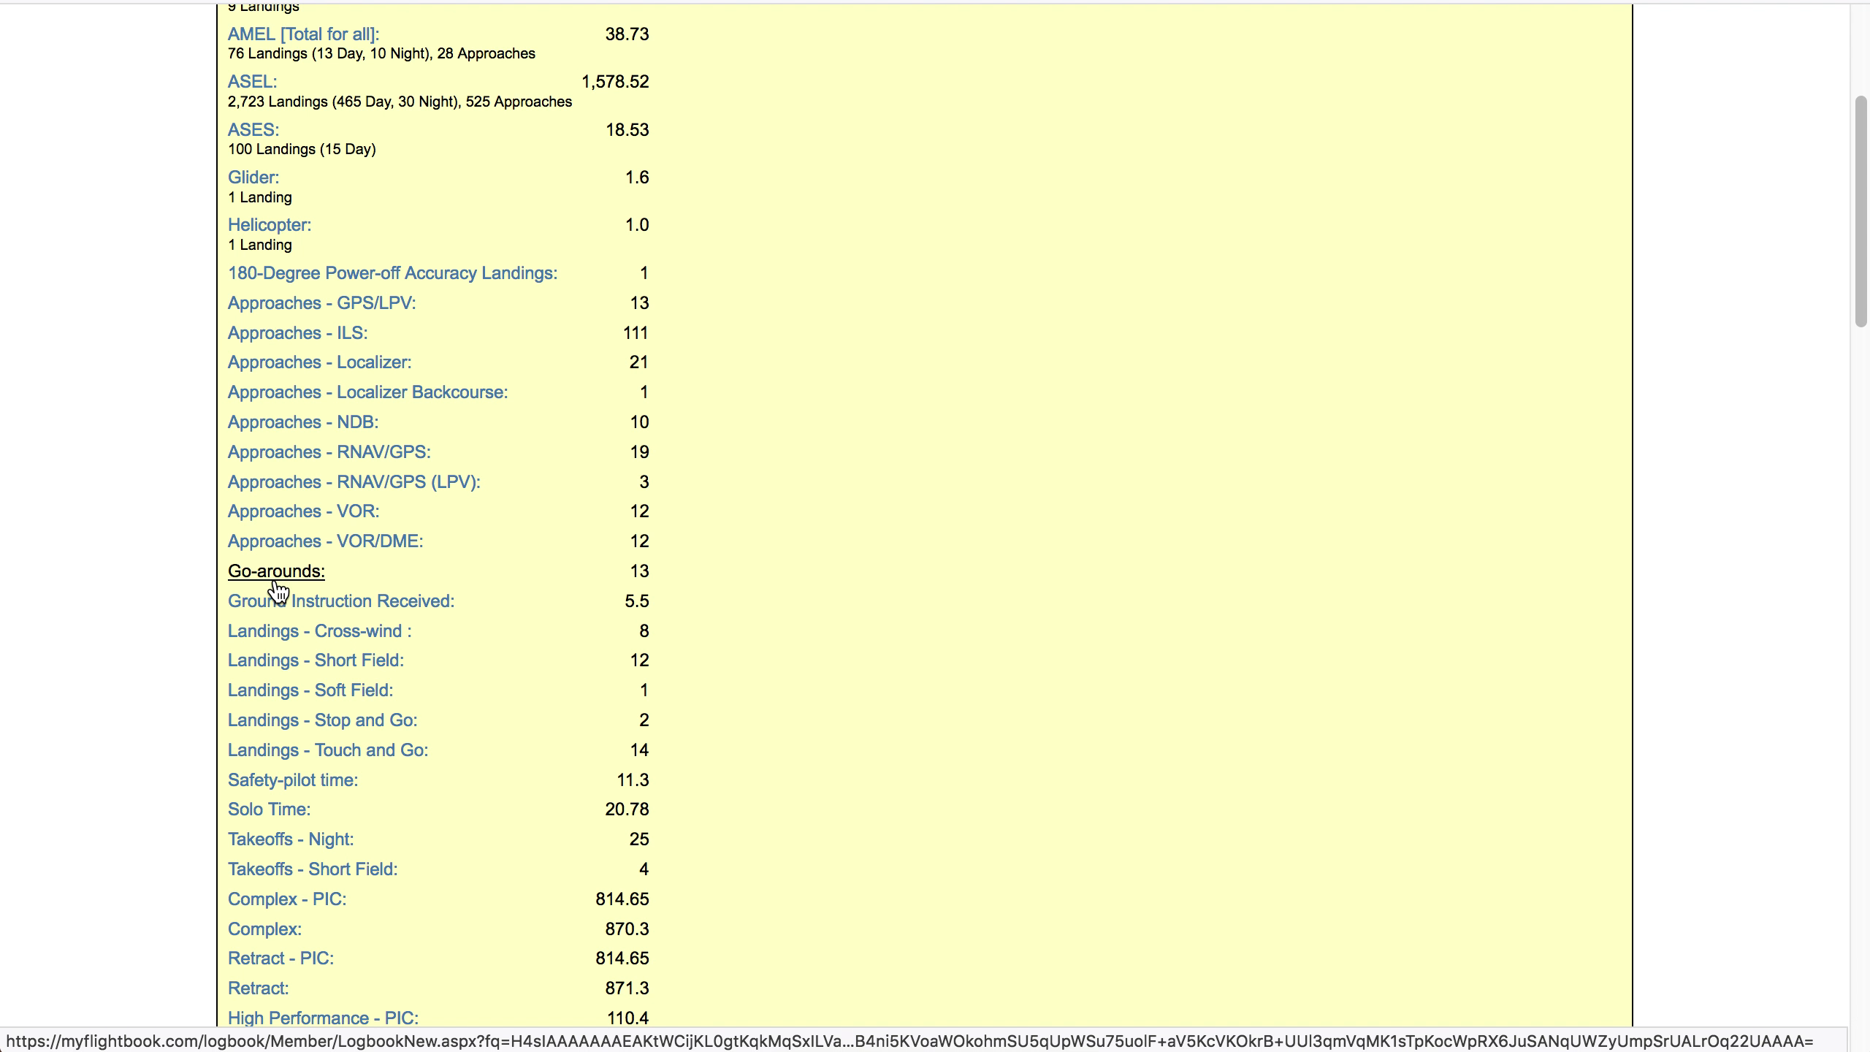
scroll(304, 523, up, 2)
scroll(294, 516, up, 3)
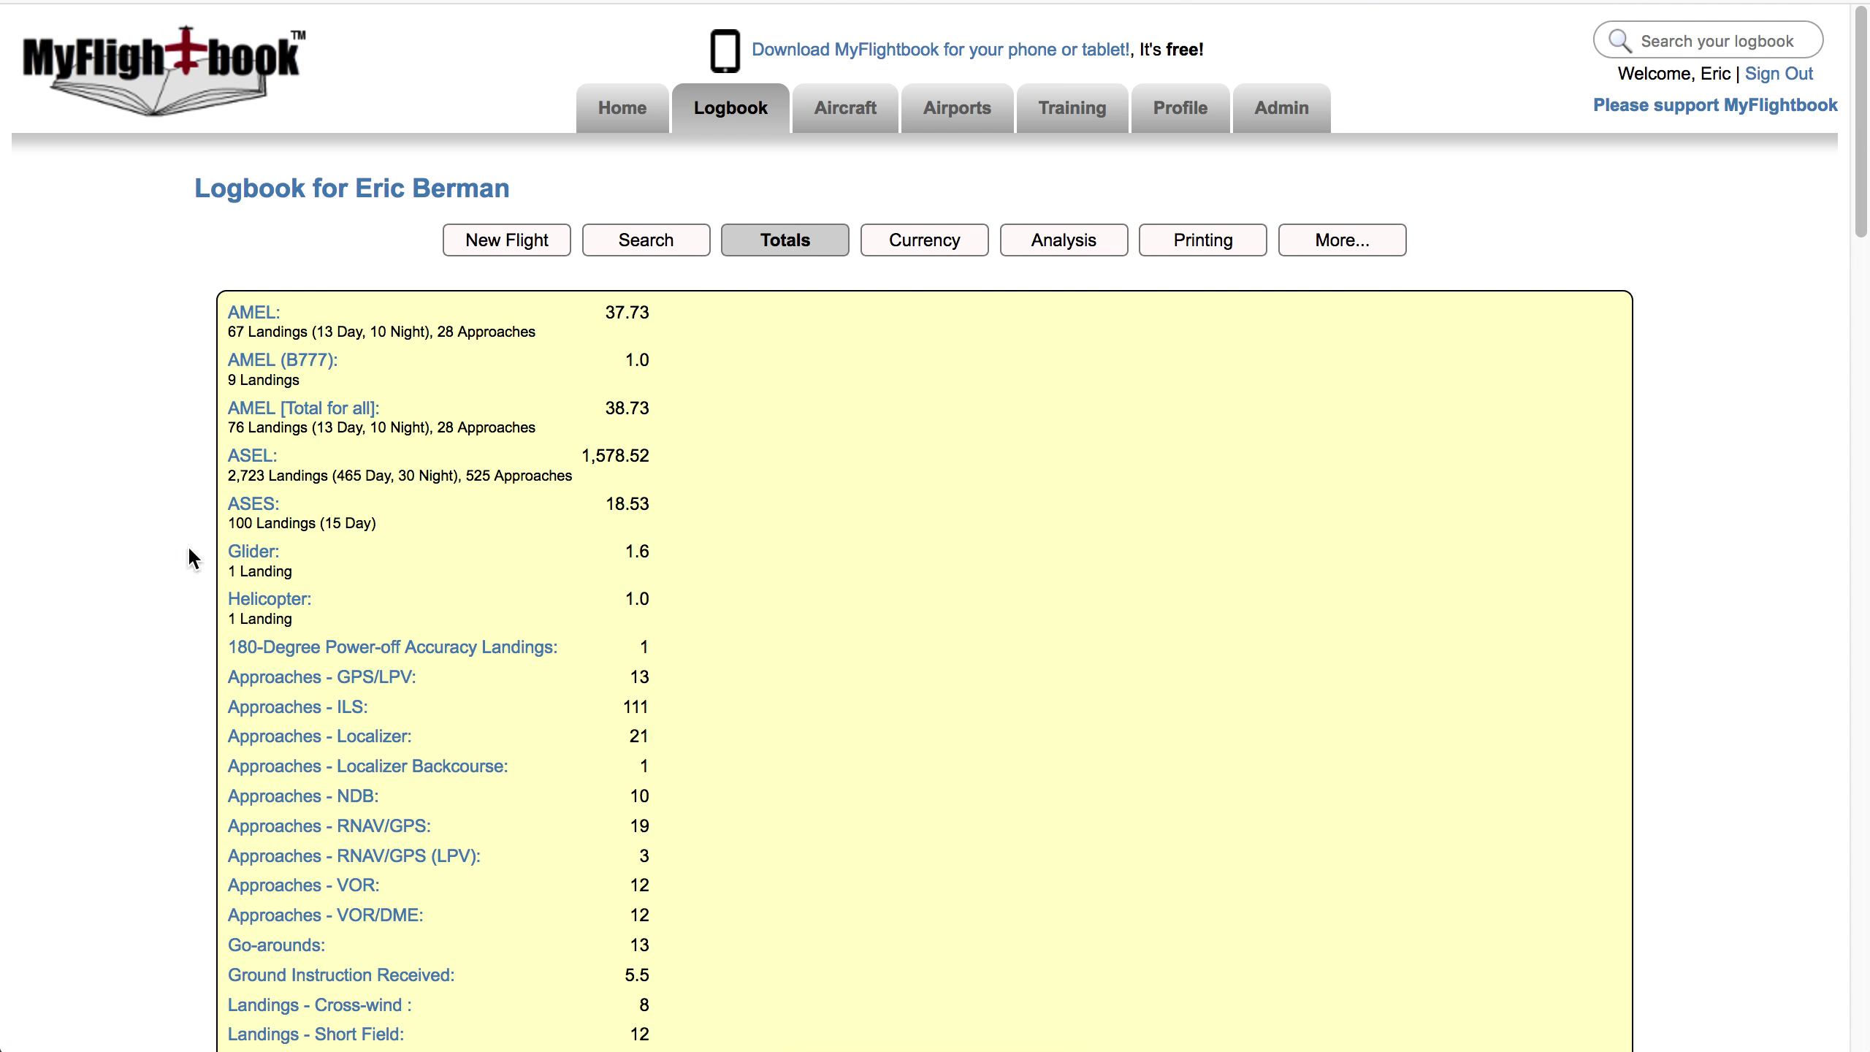
Filter the logbook to ASES flights with PIC time, listing nine seaplane flights
click(251, 511)
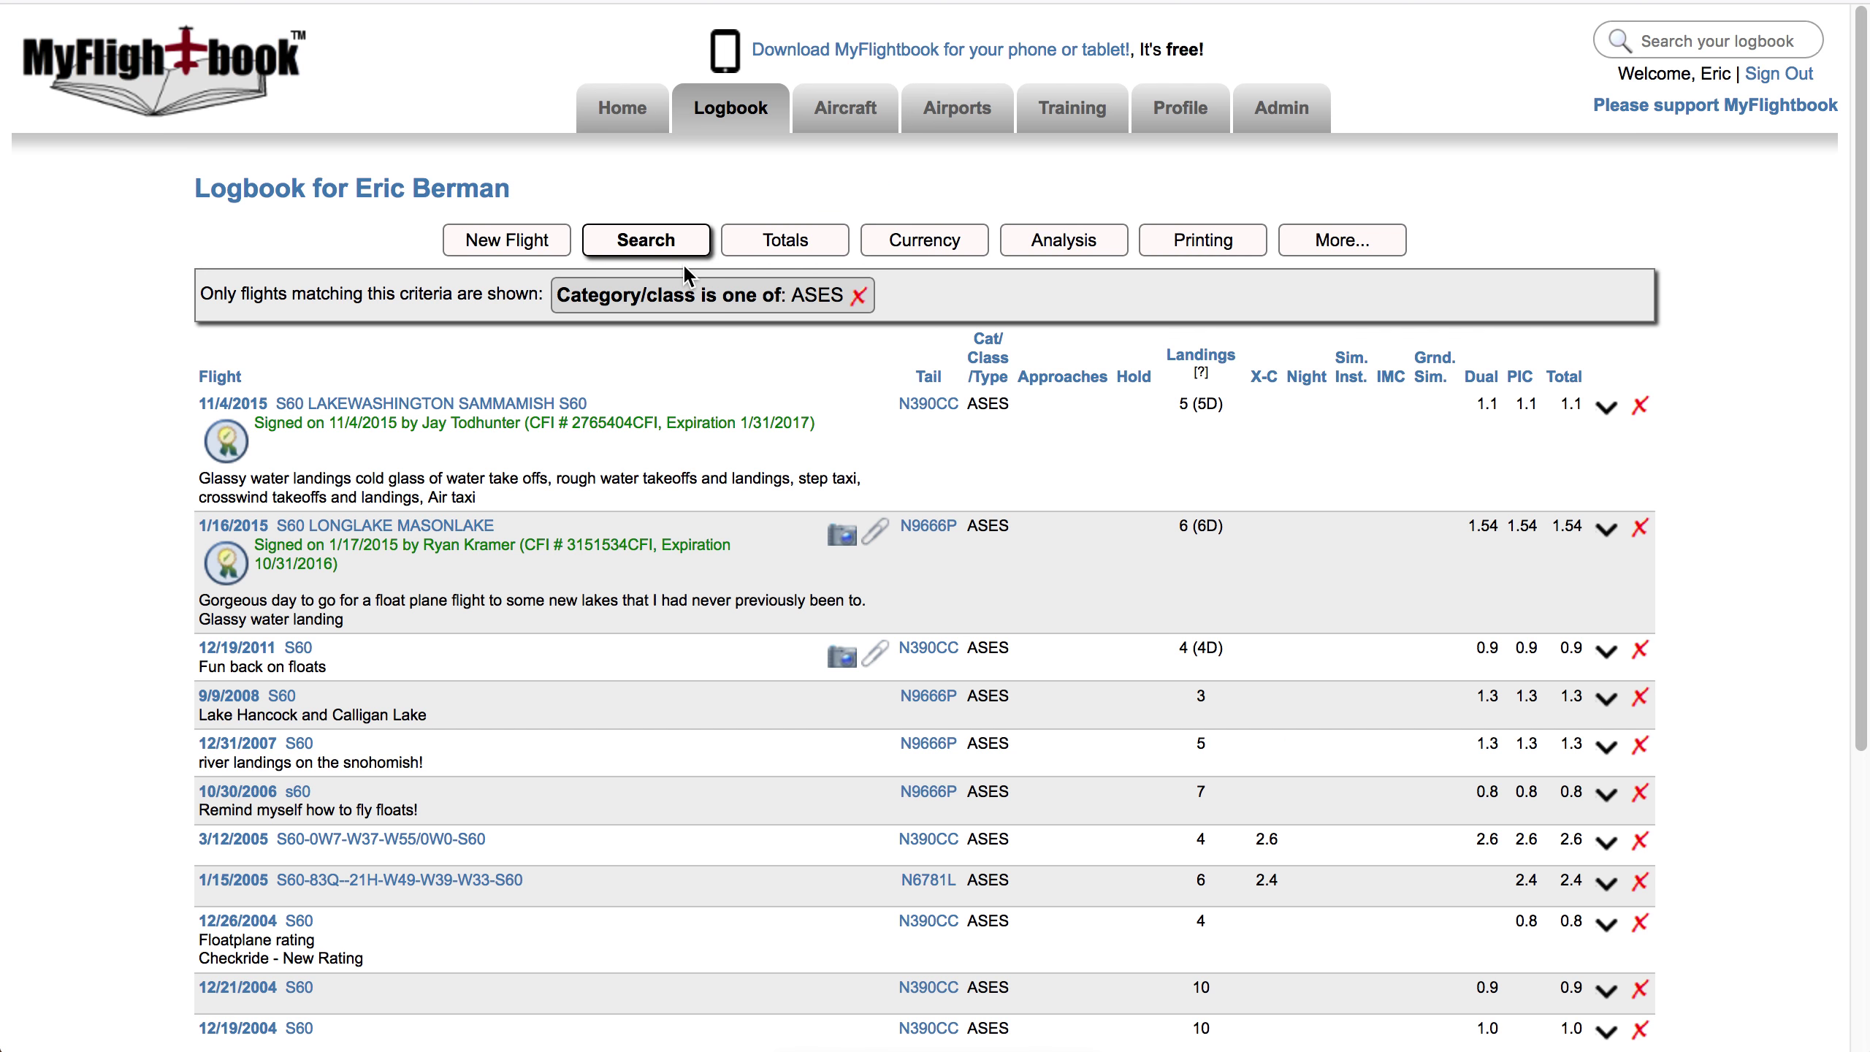
click(663, 249)
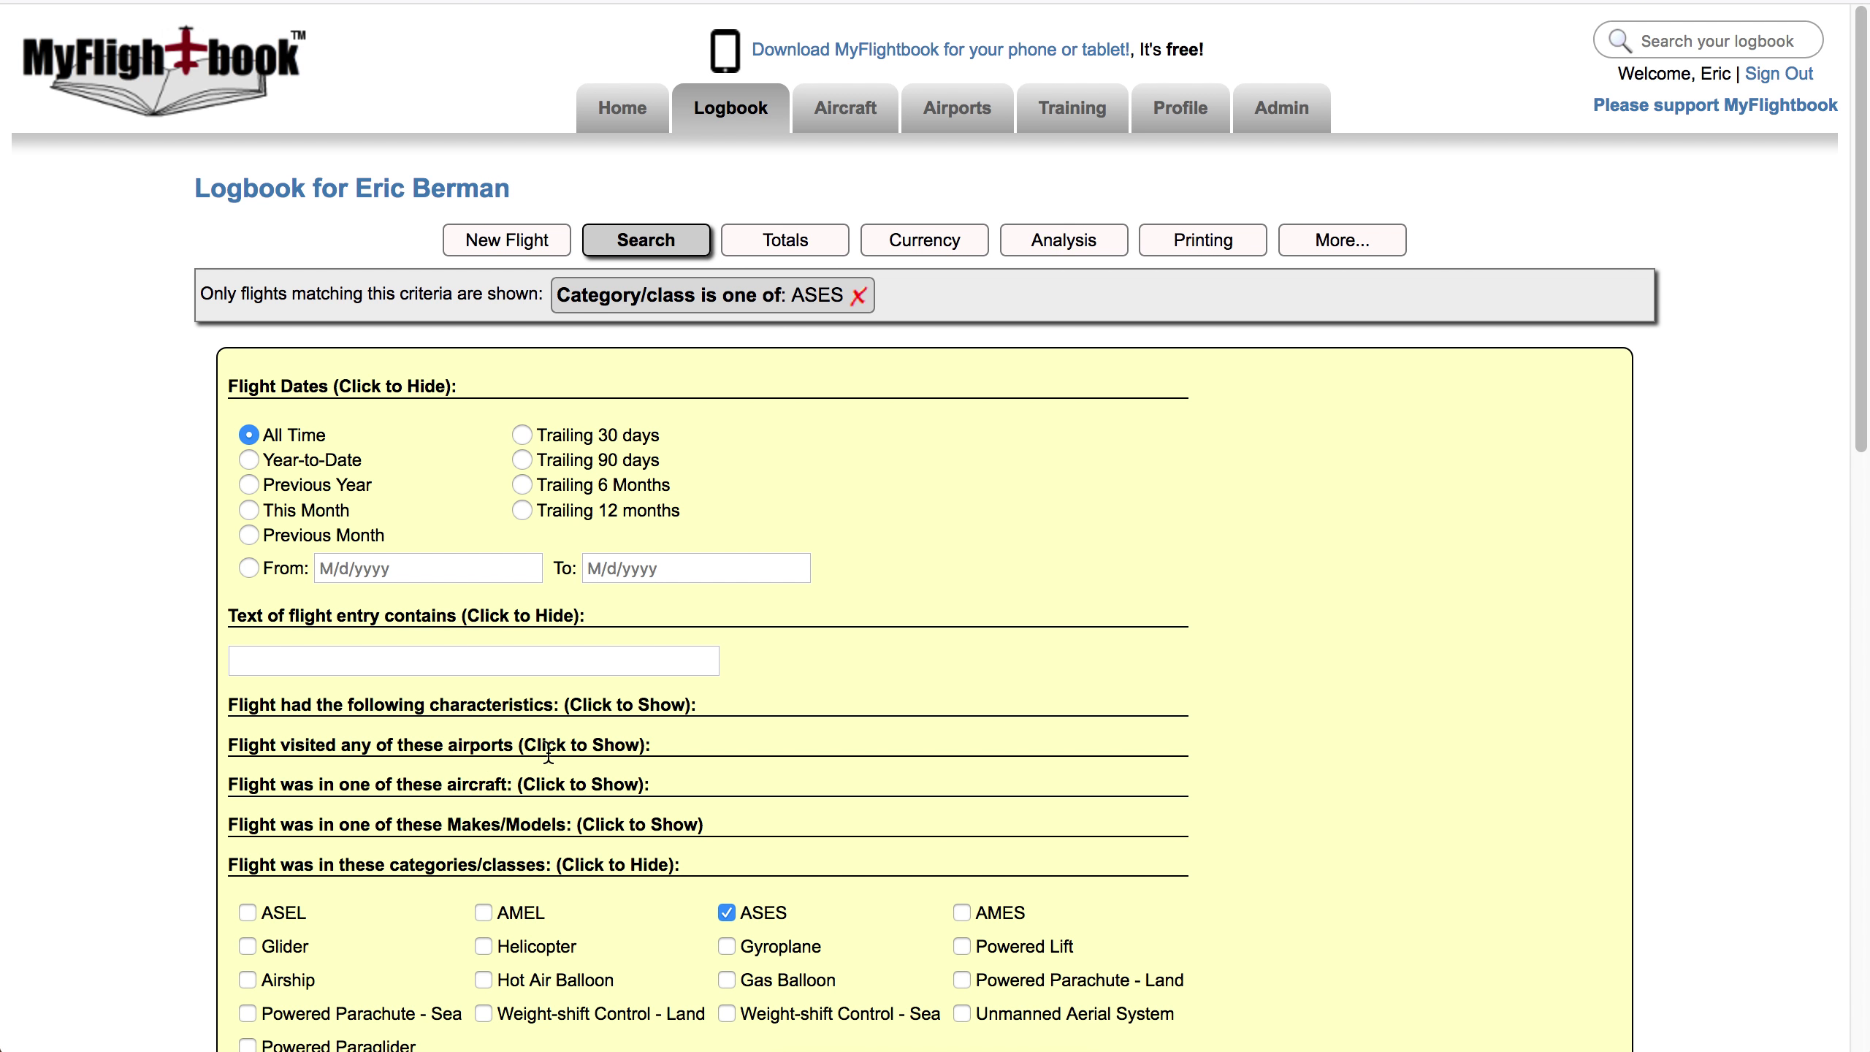
scroll(625, 726, down, 1)
scroll(625, 723, down, 1)
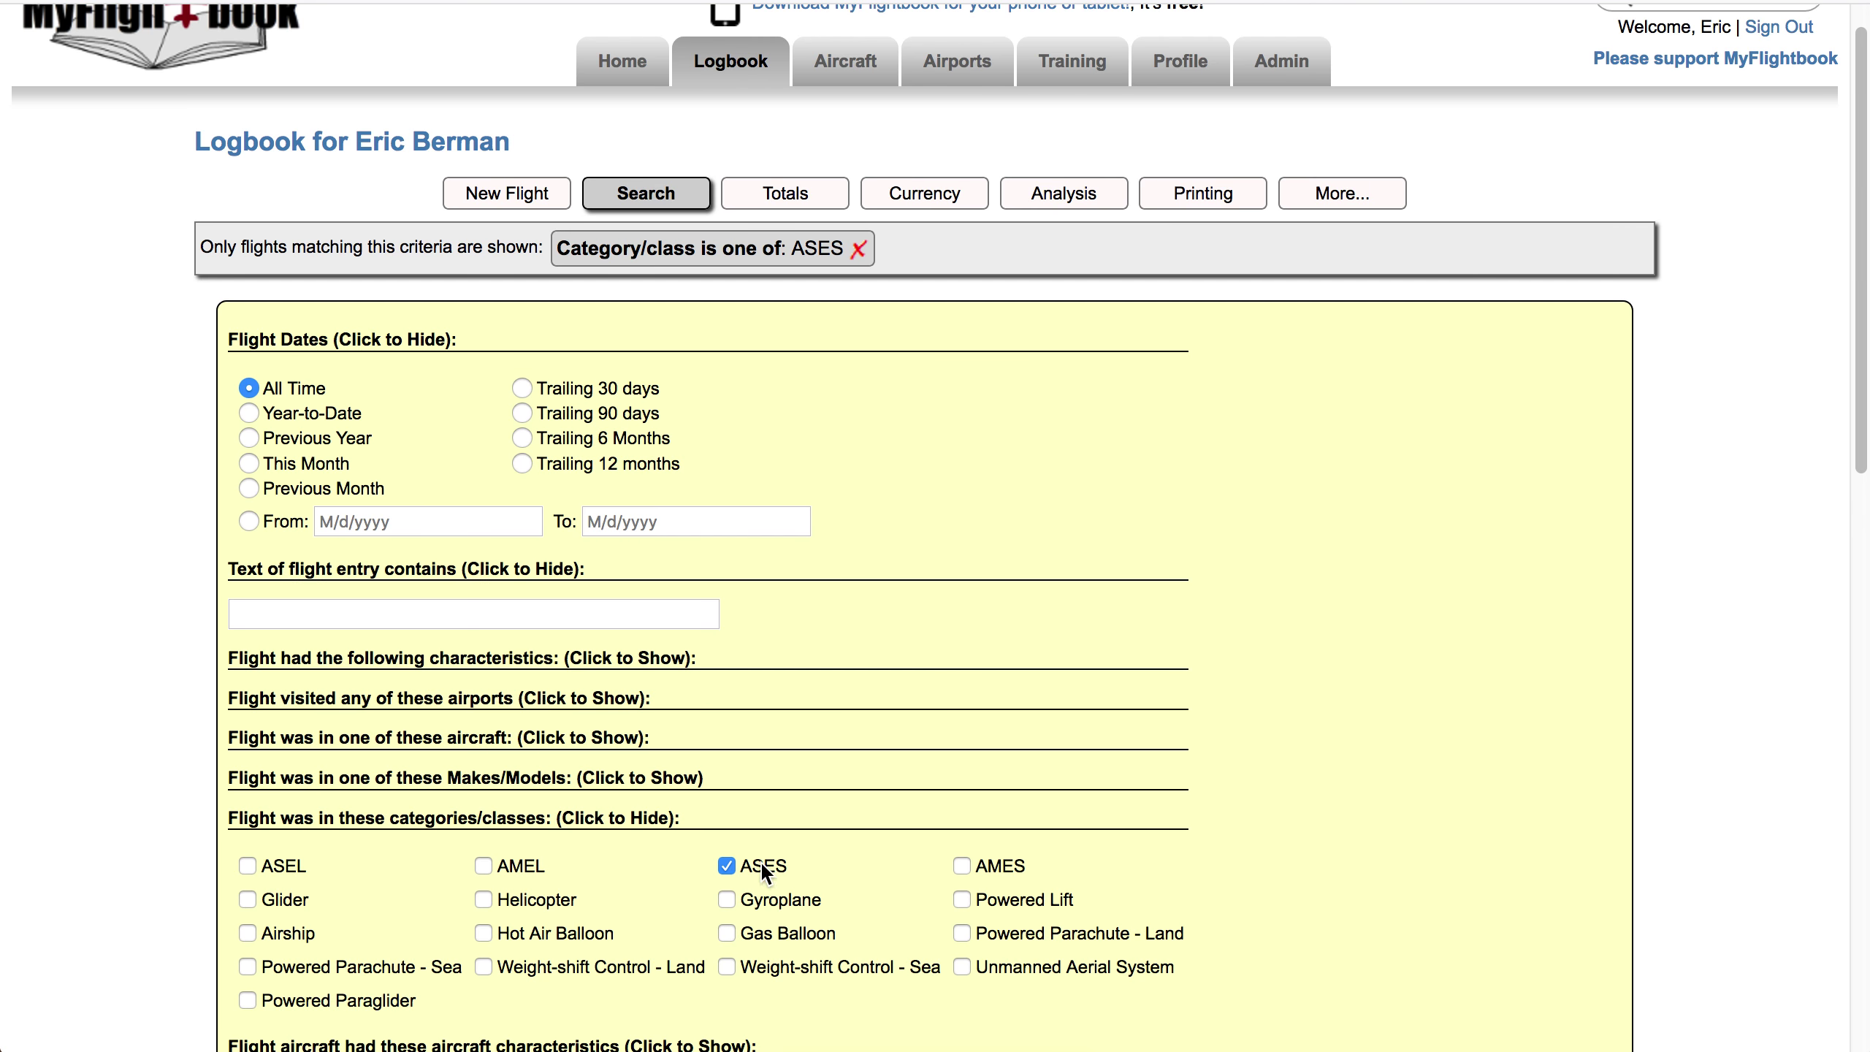
click(580, 664)
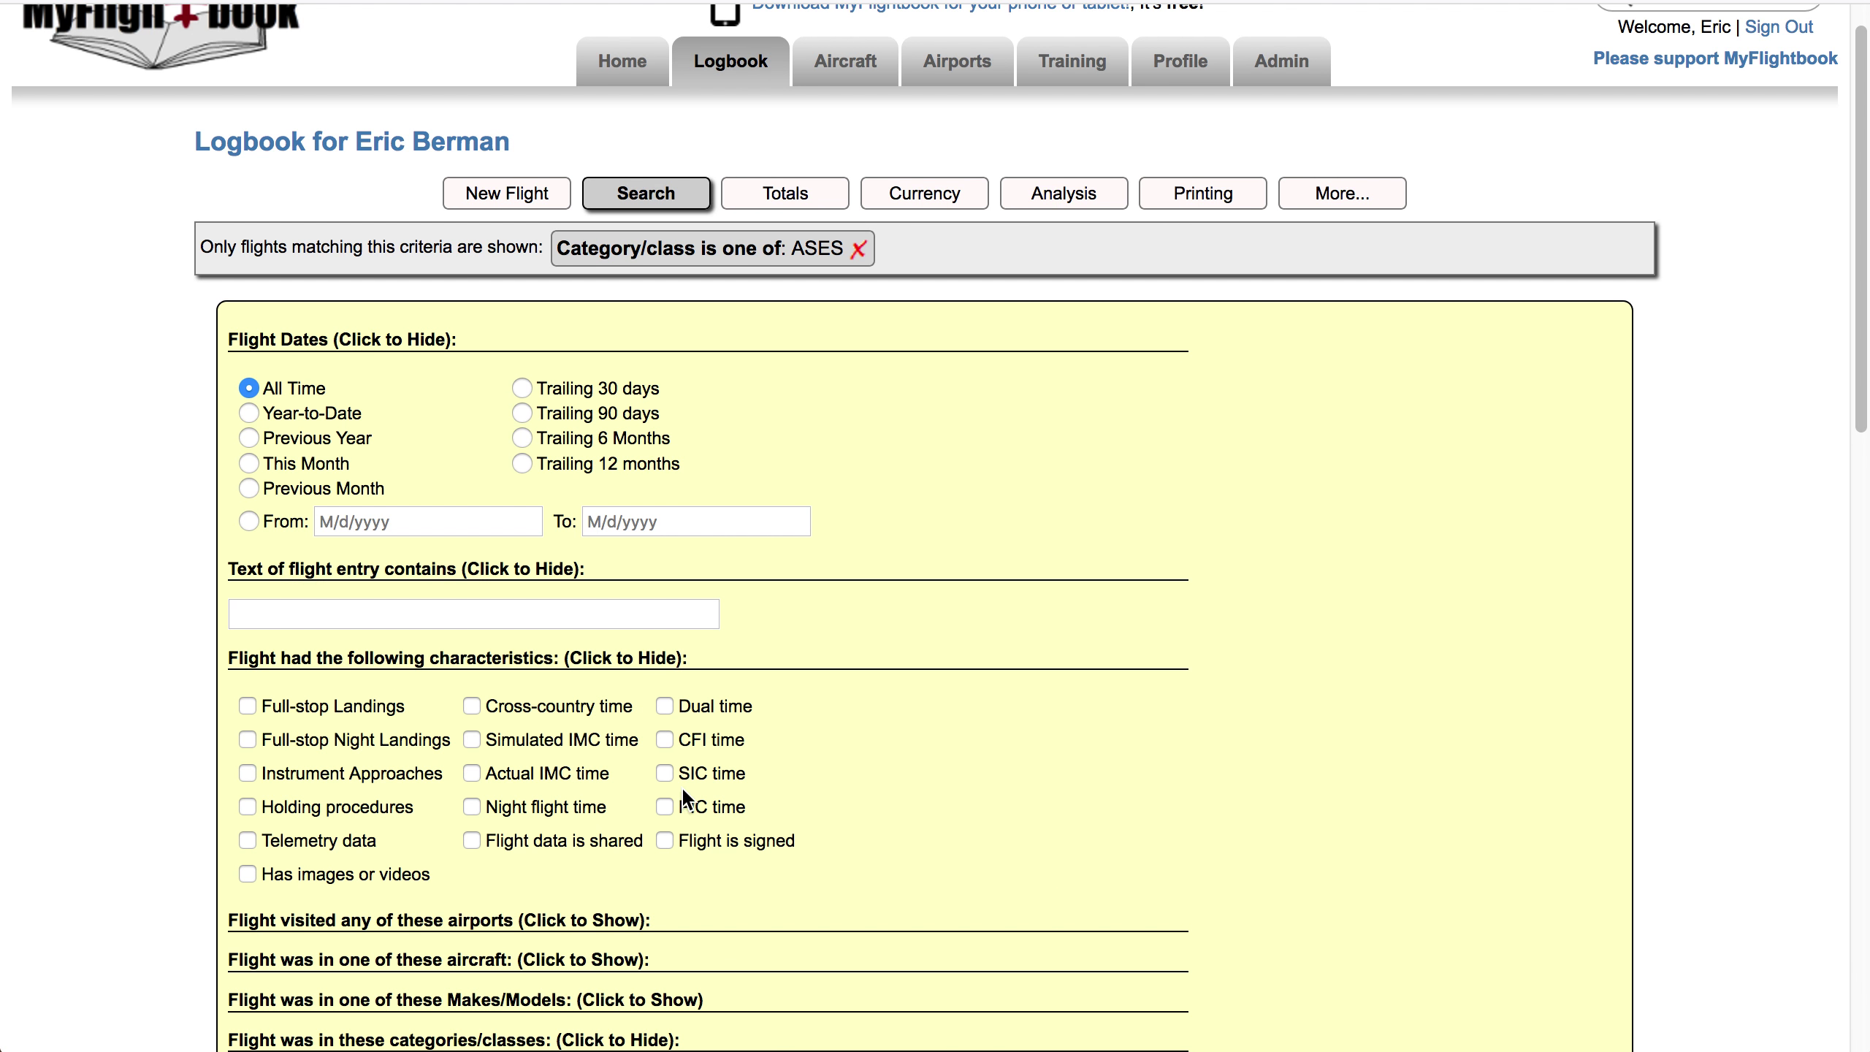
click(679, 806)
scroll(954, 778, down, 15)
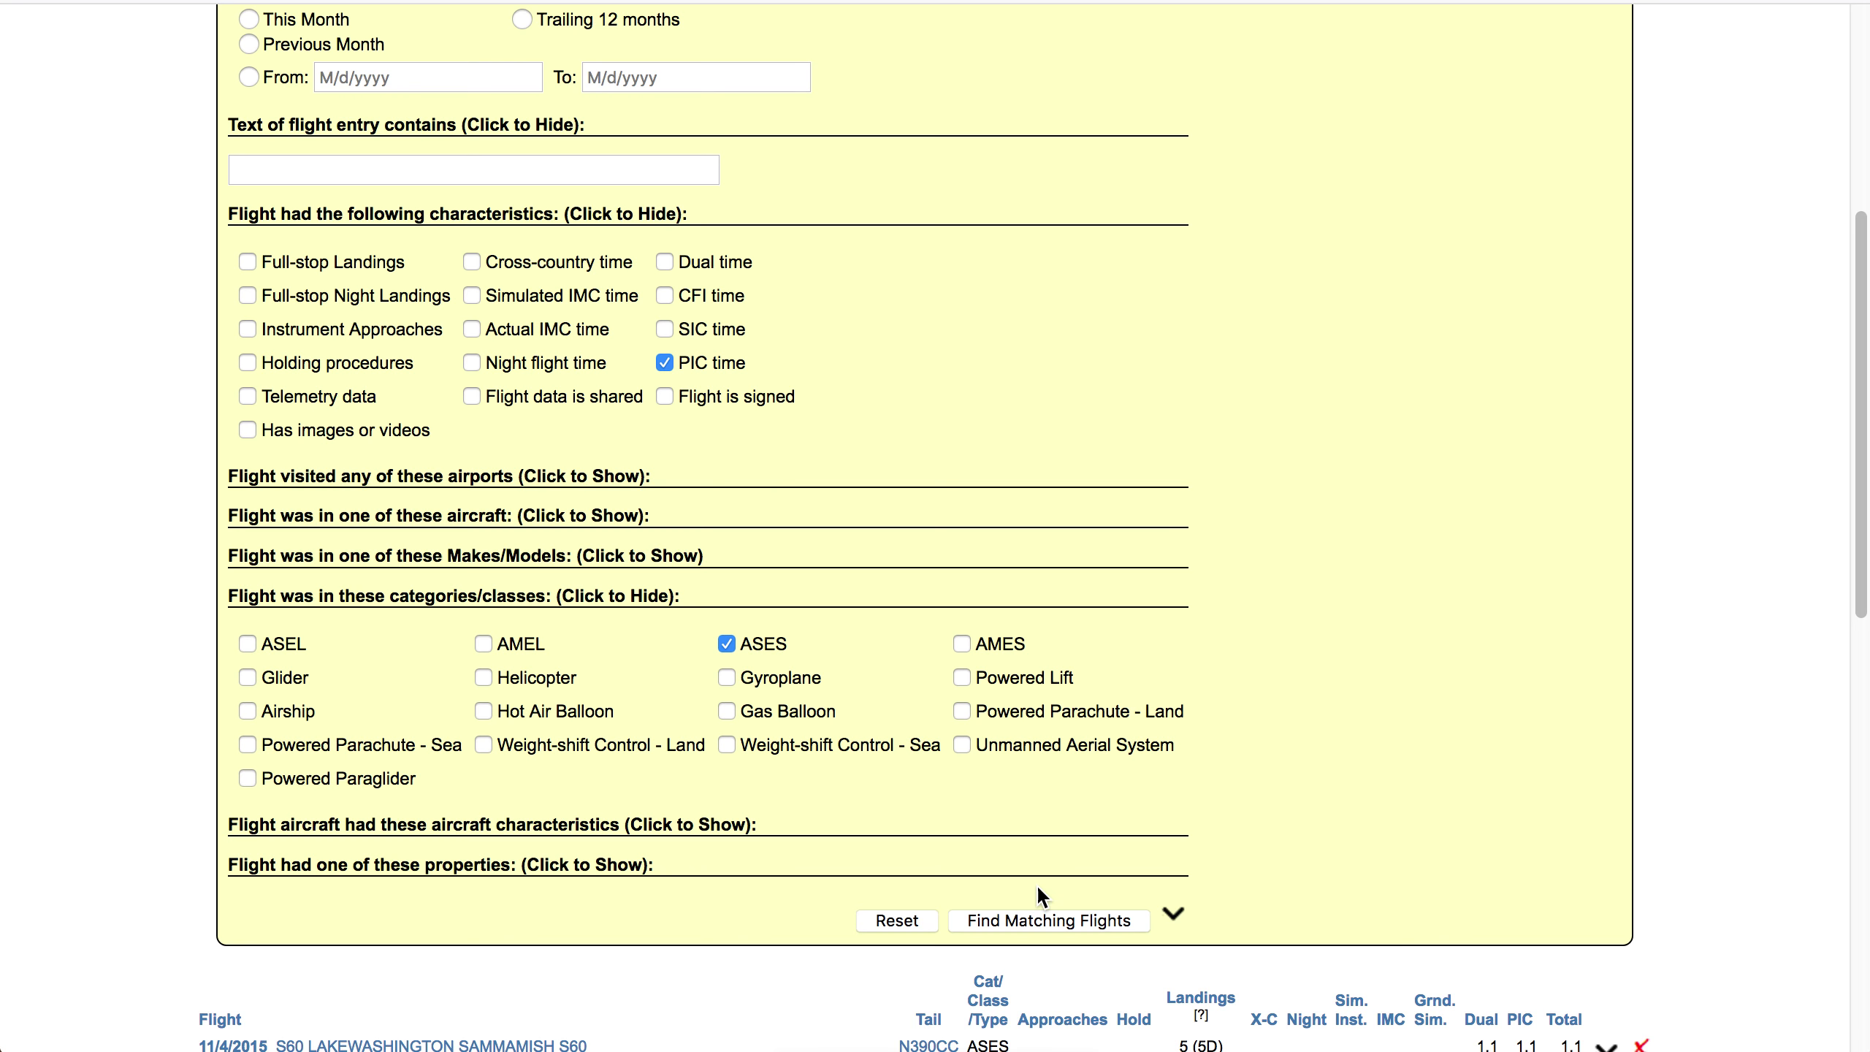
click(1045, 923)
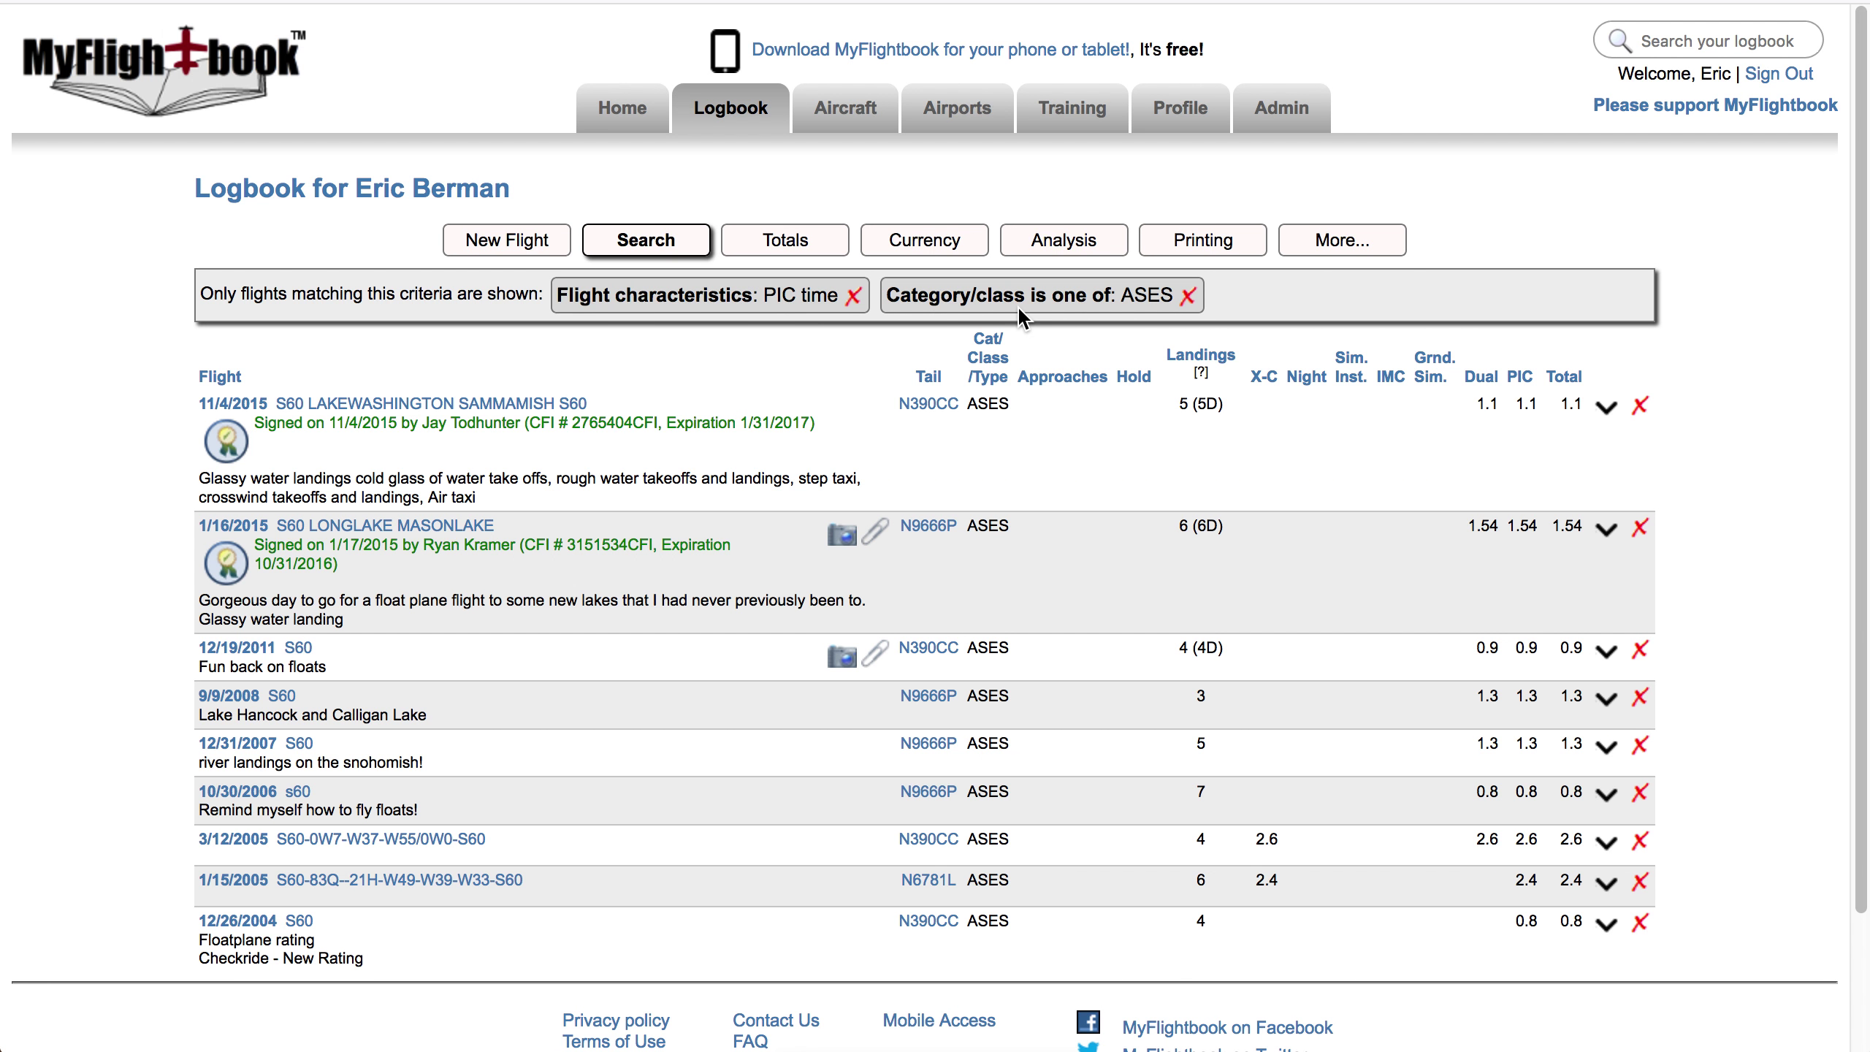
Show seaplane totals, then remove the PIC time and High performance conditions
click(776, 243)
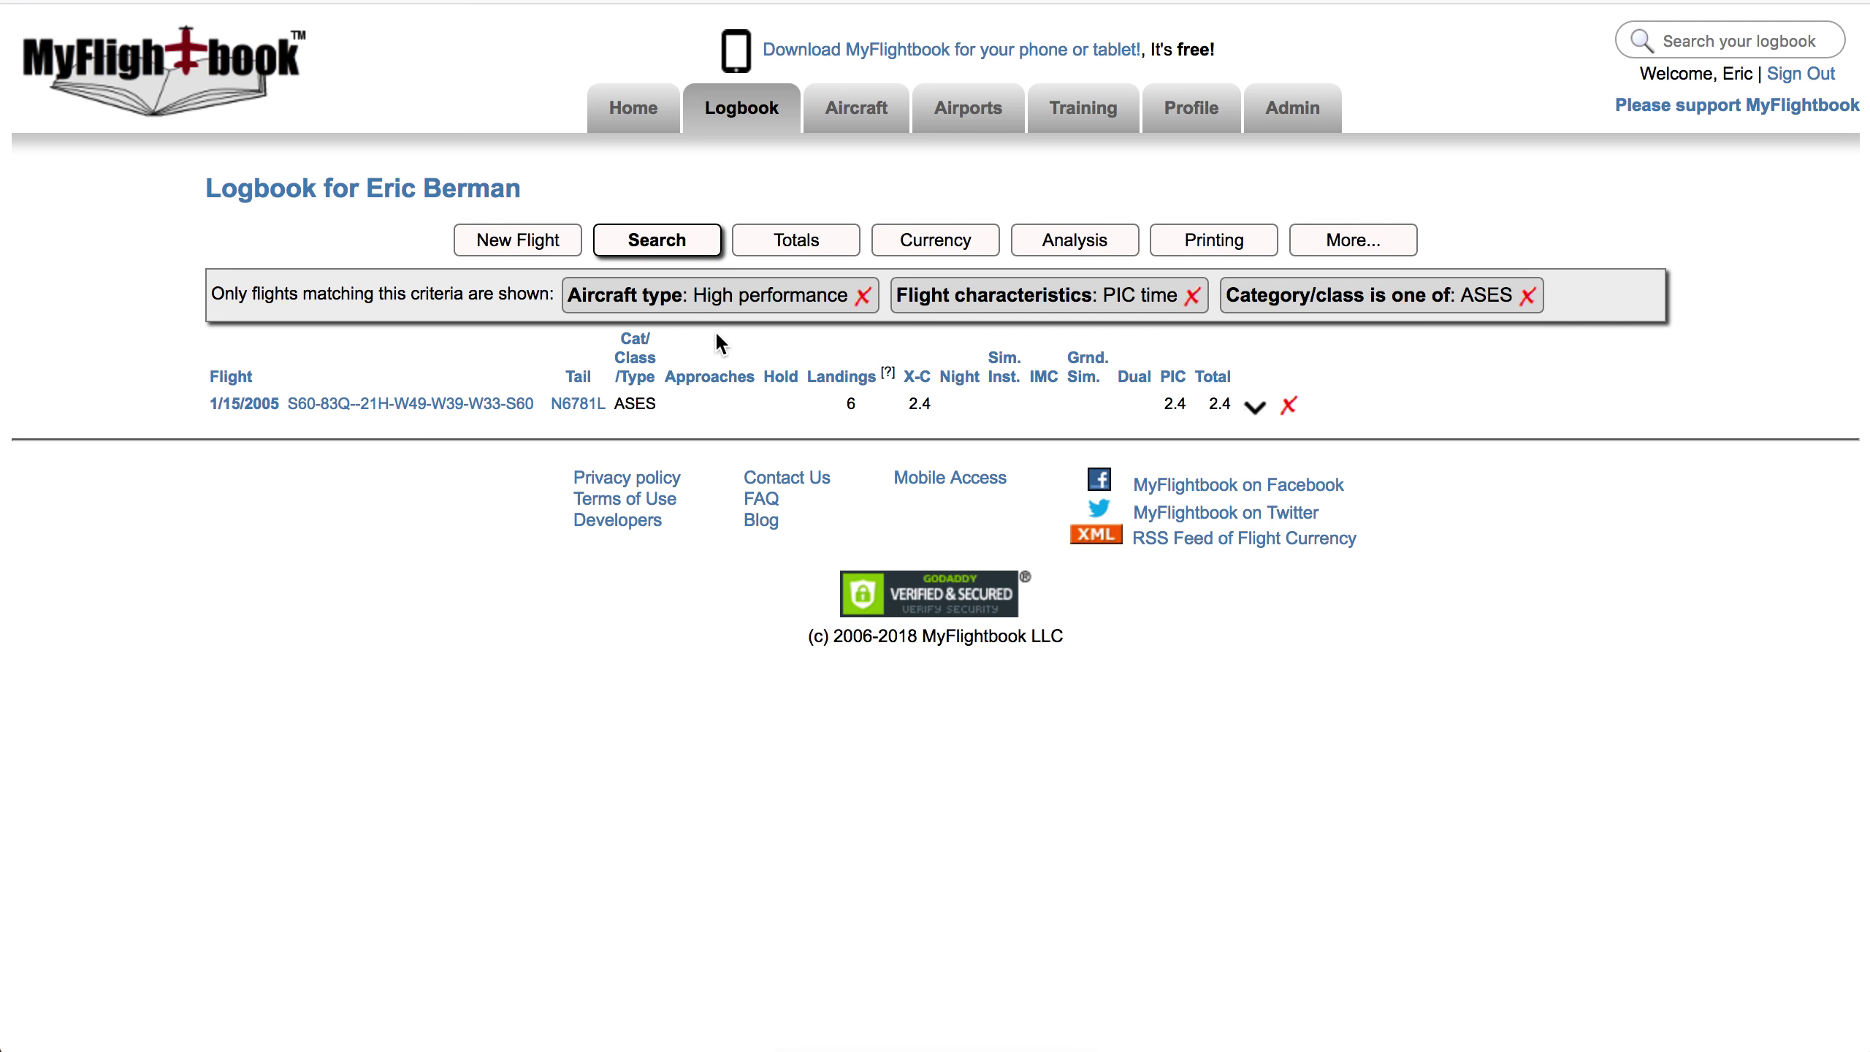
click(1194, 297)
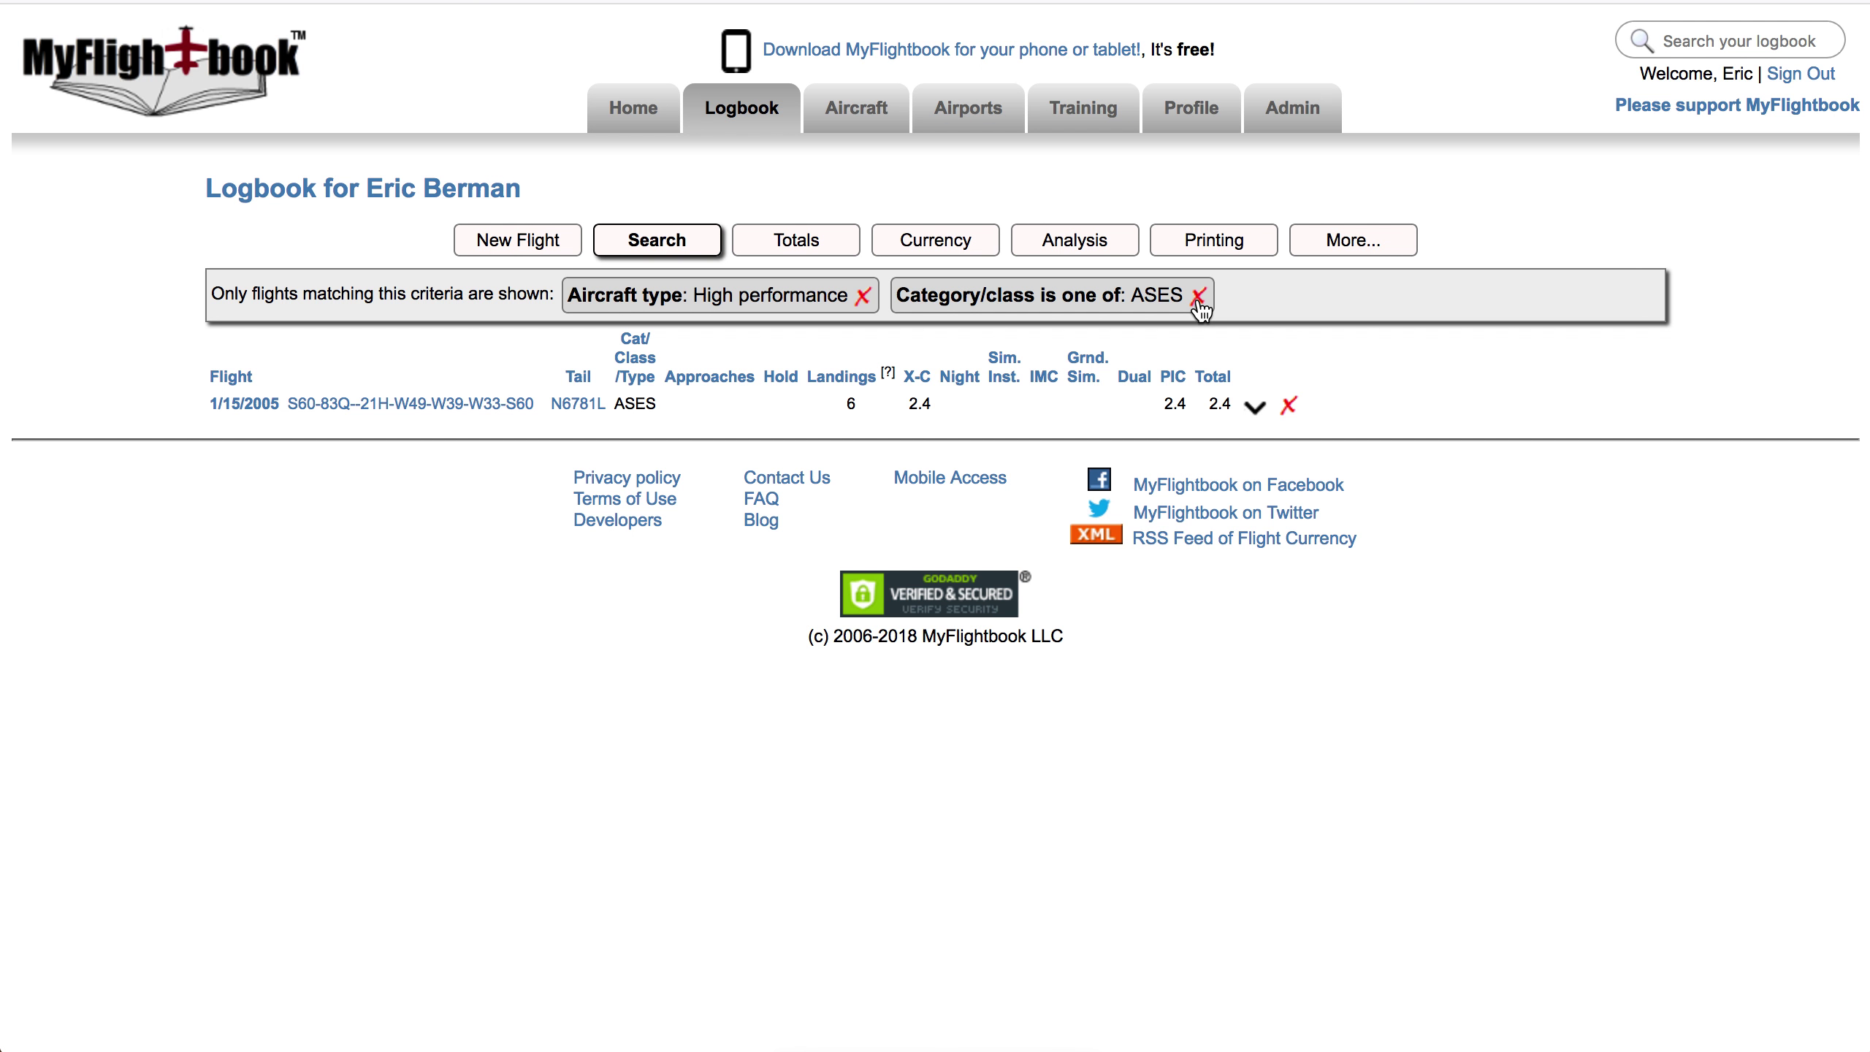
click(862, 296)
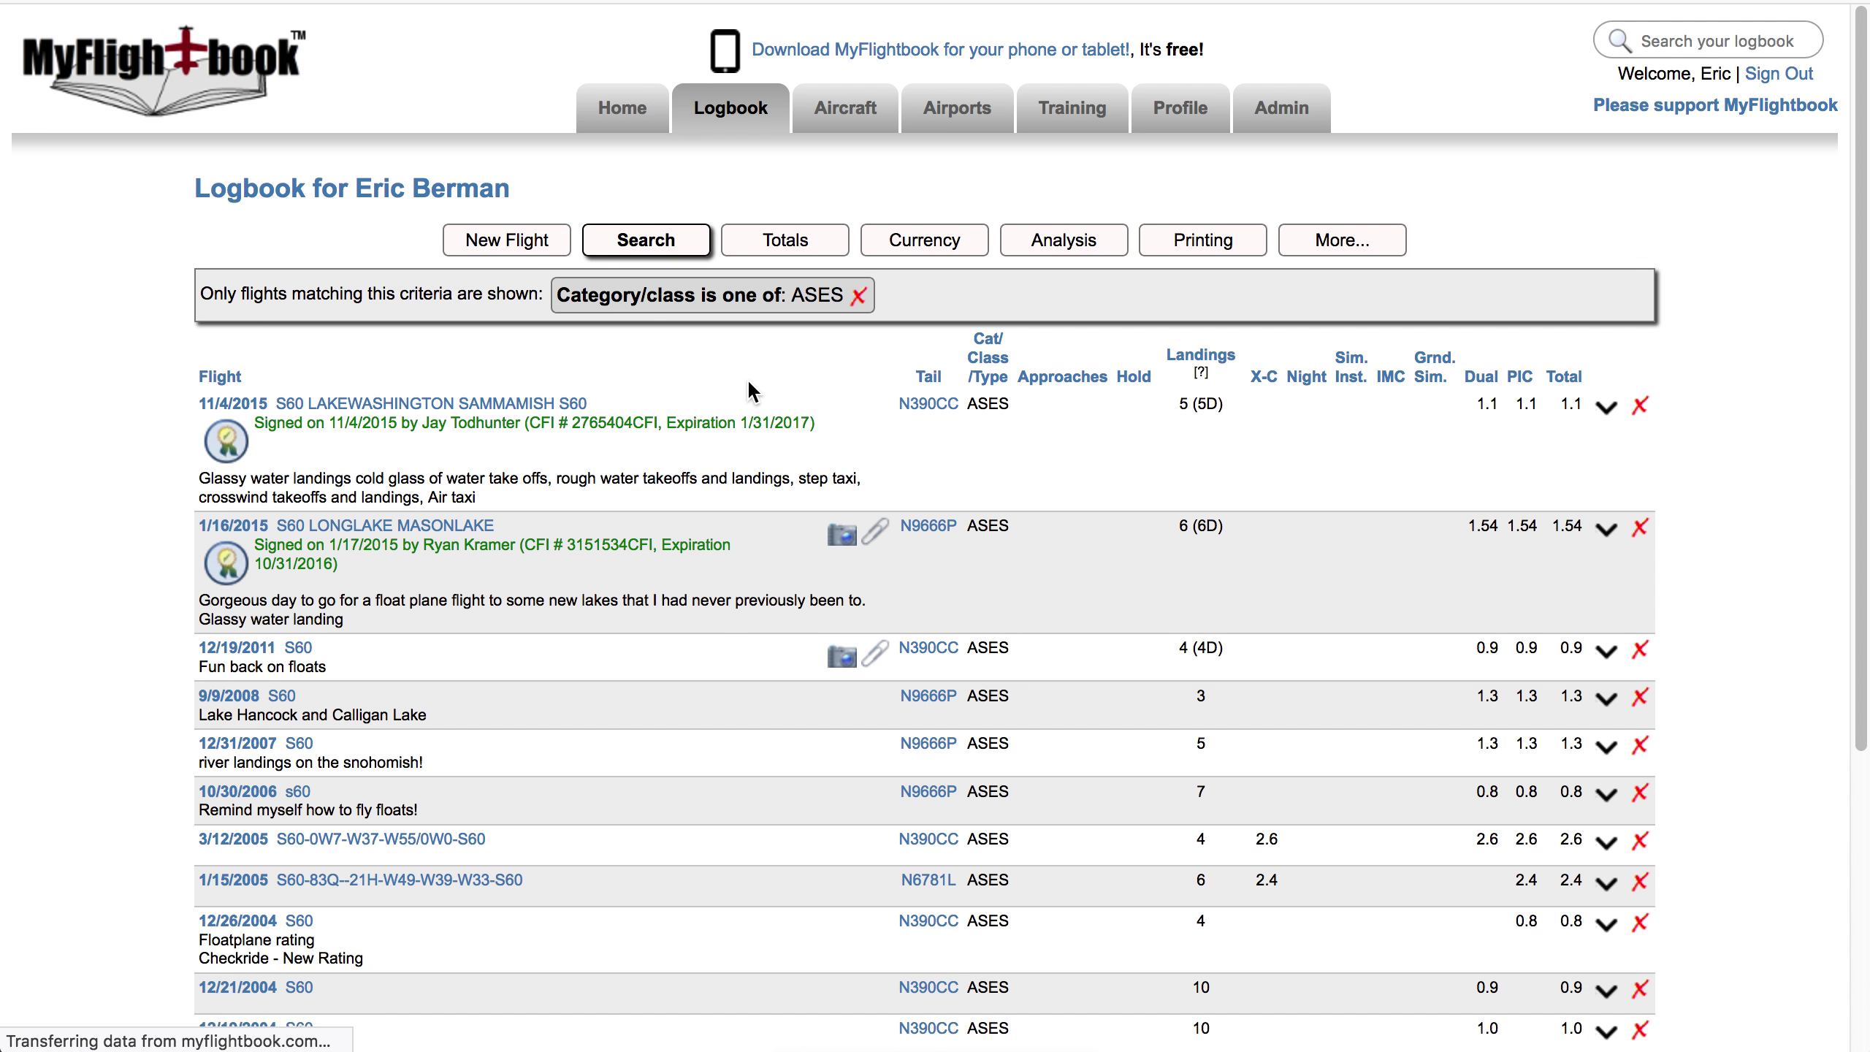
Open the saved queries panel listing Angel flights, Cessna 172 time and Namibia
click(638, 249)
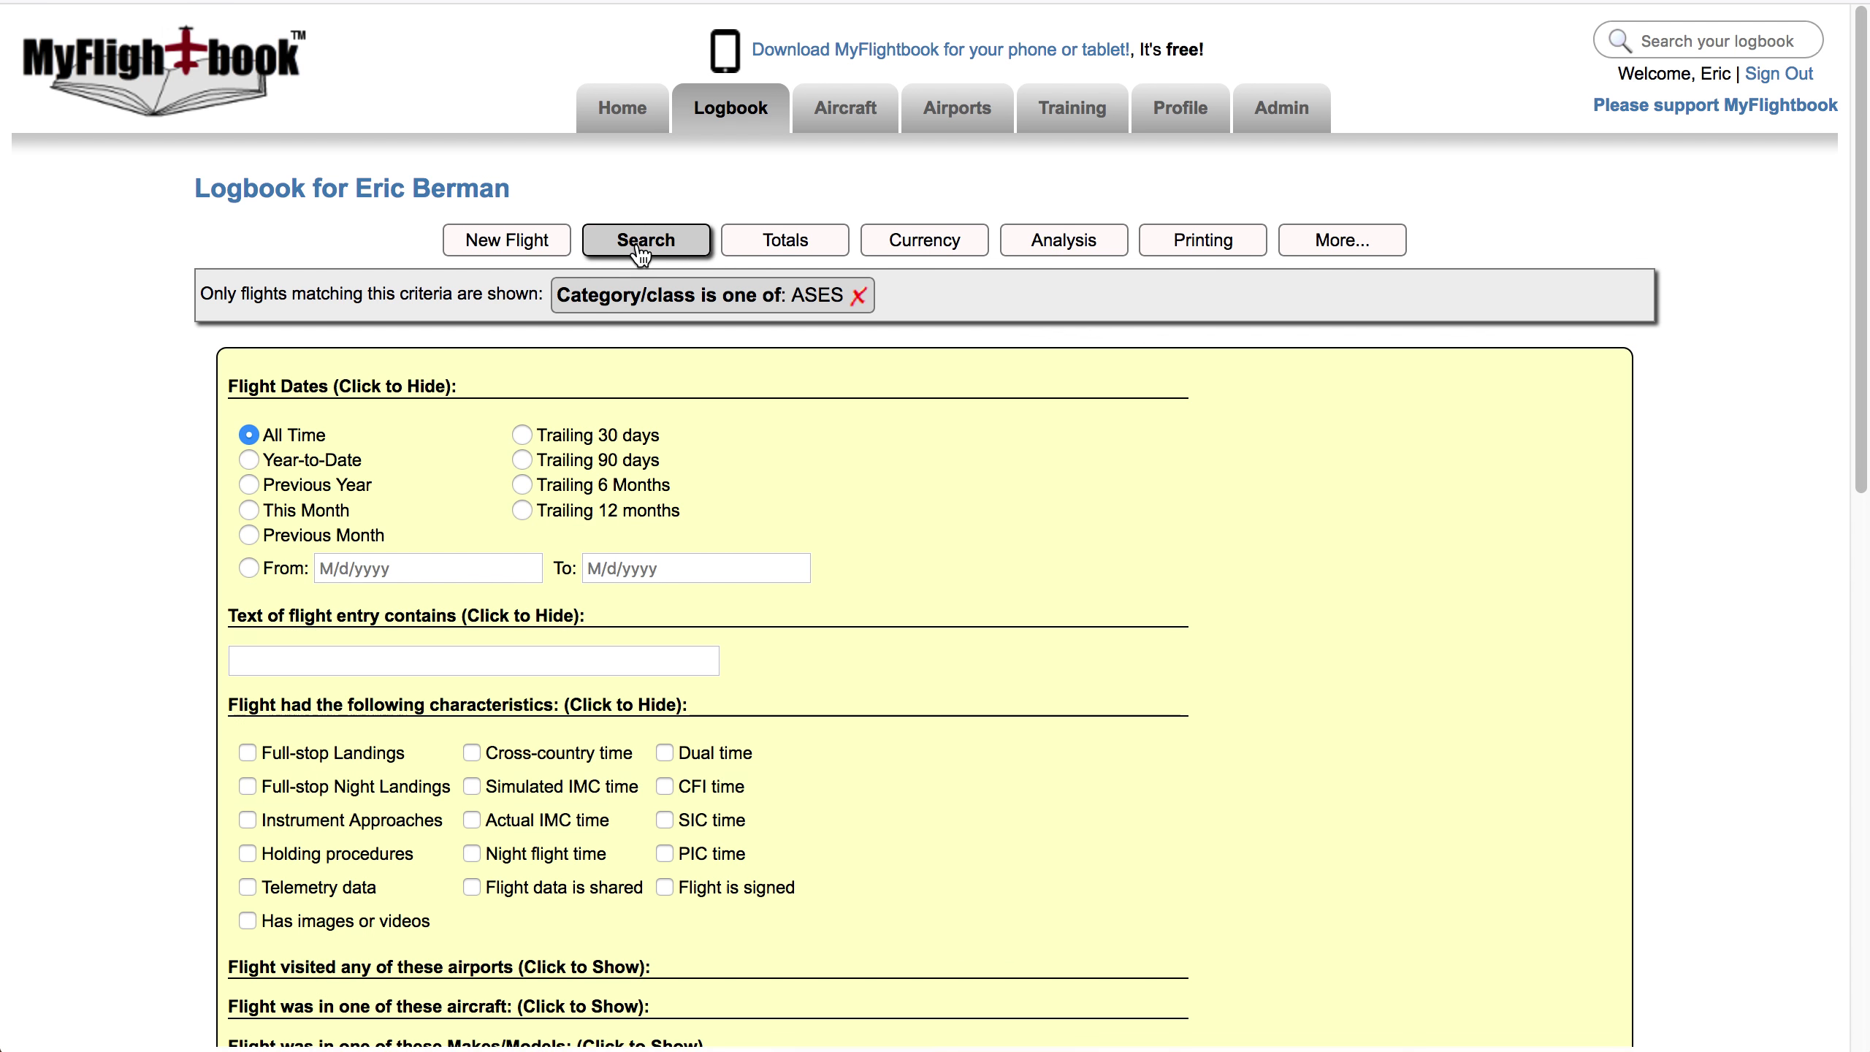
scroll(935, 530, down, 6)
scroll(946, 530, down, 4)
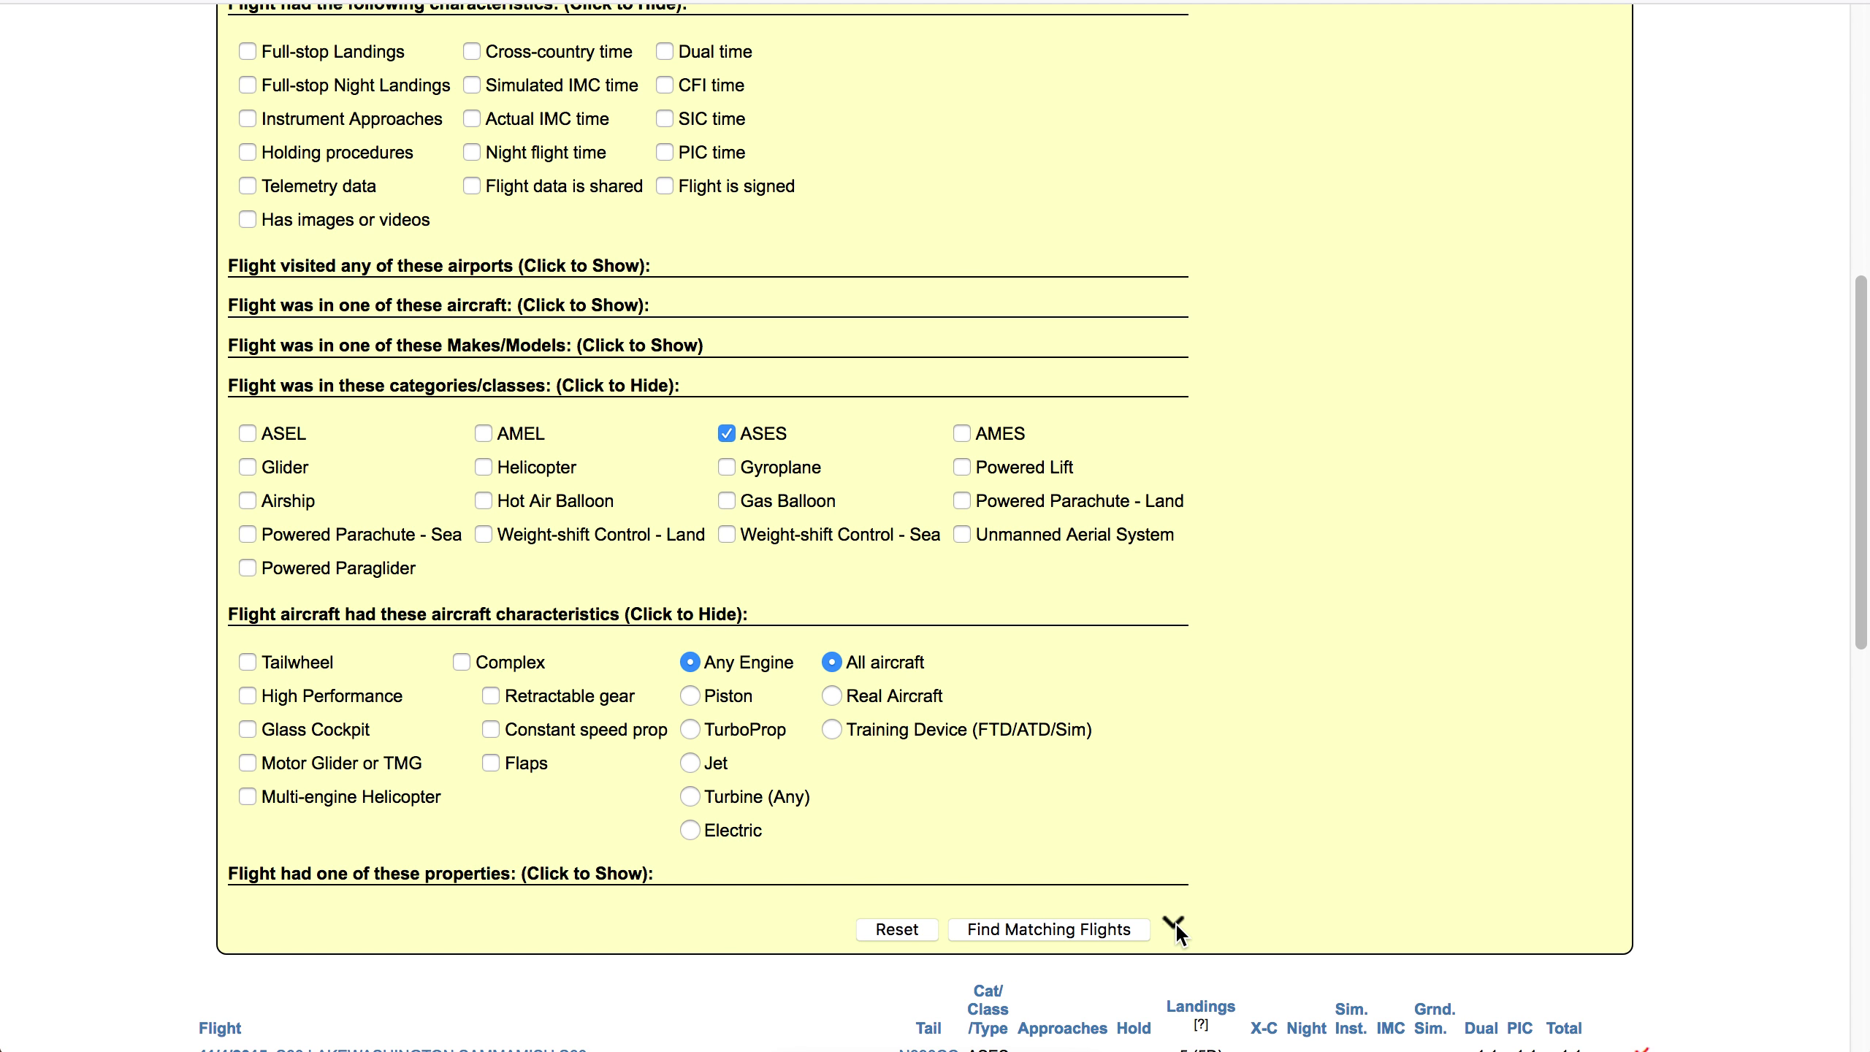
scroll(1299, 758, down, 2)
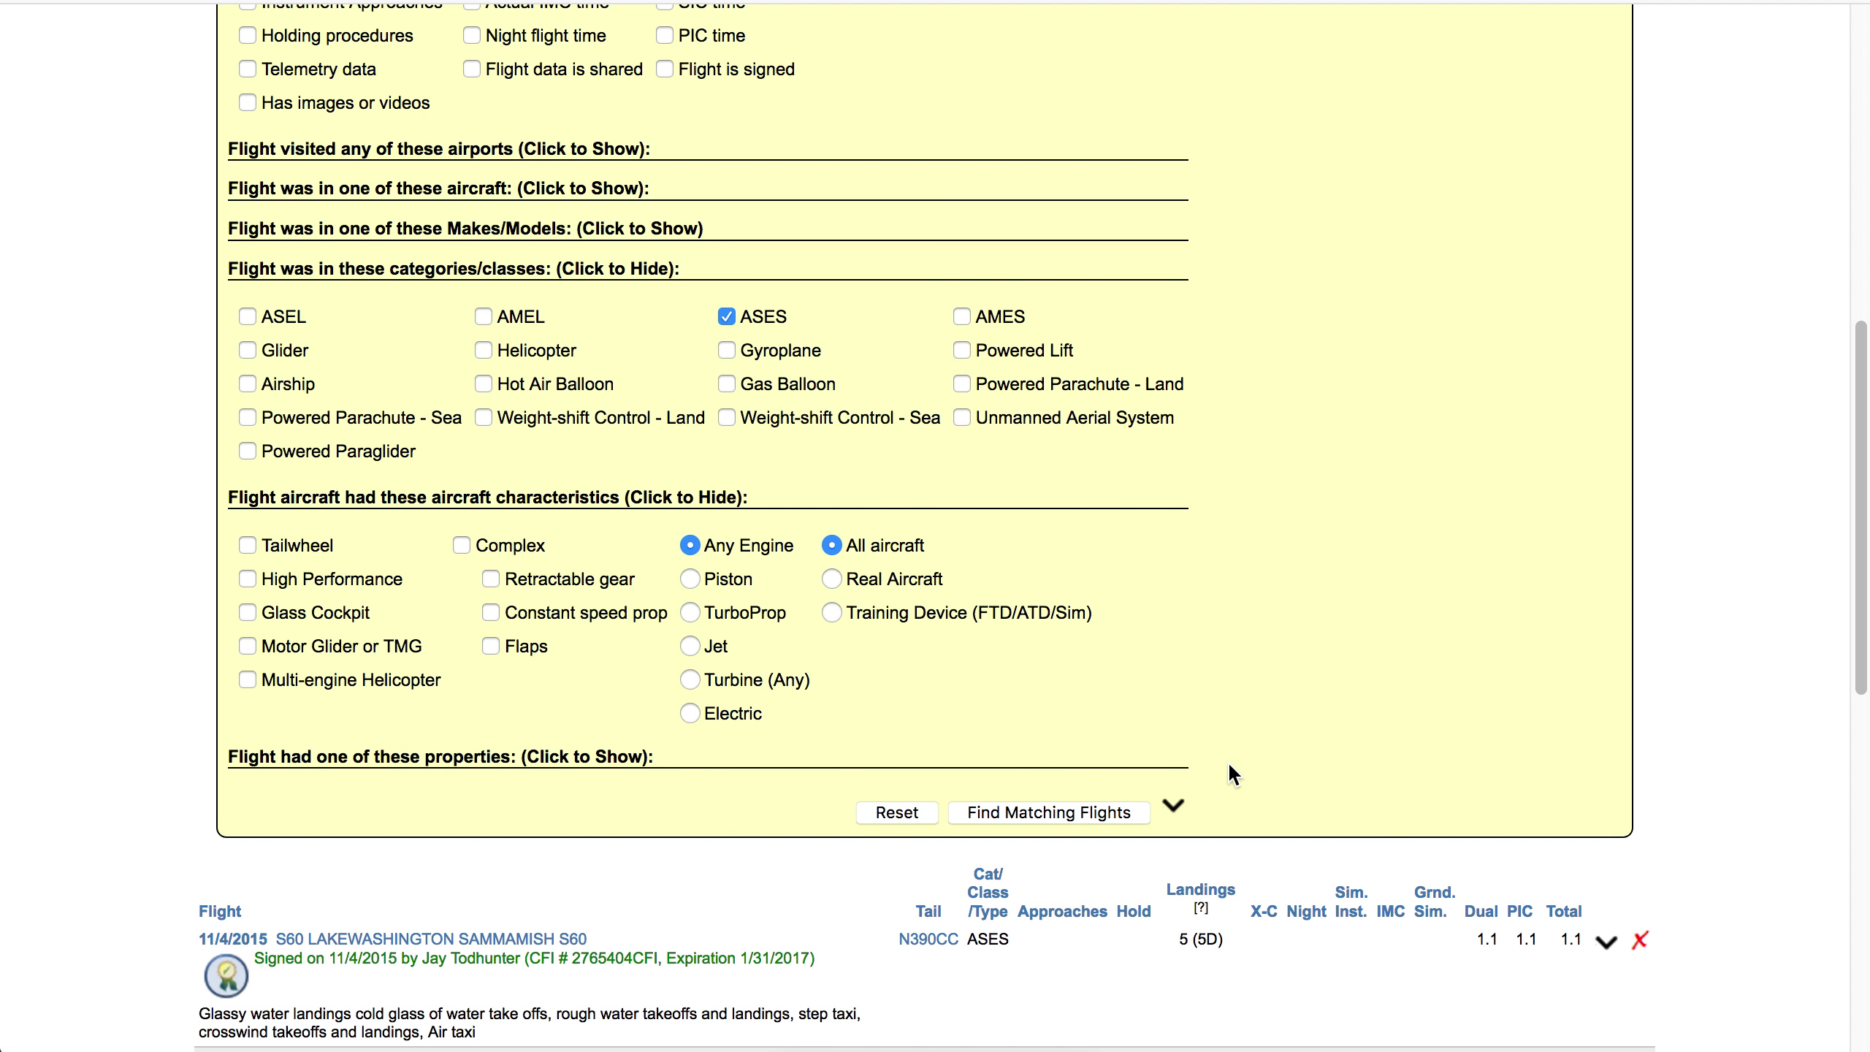
click(1173, 810)
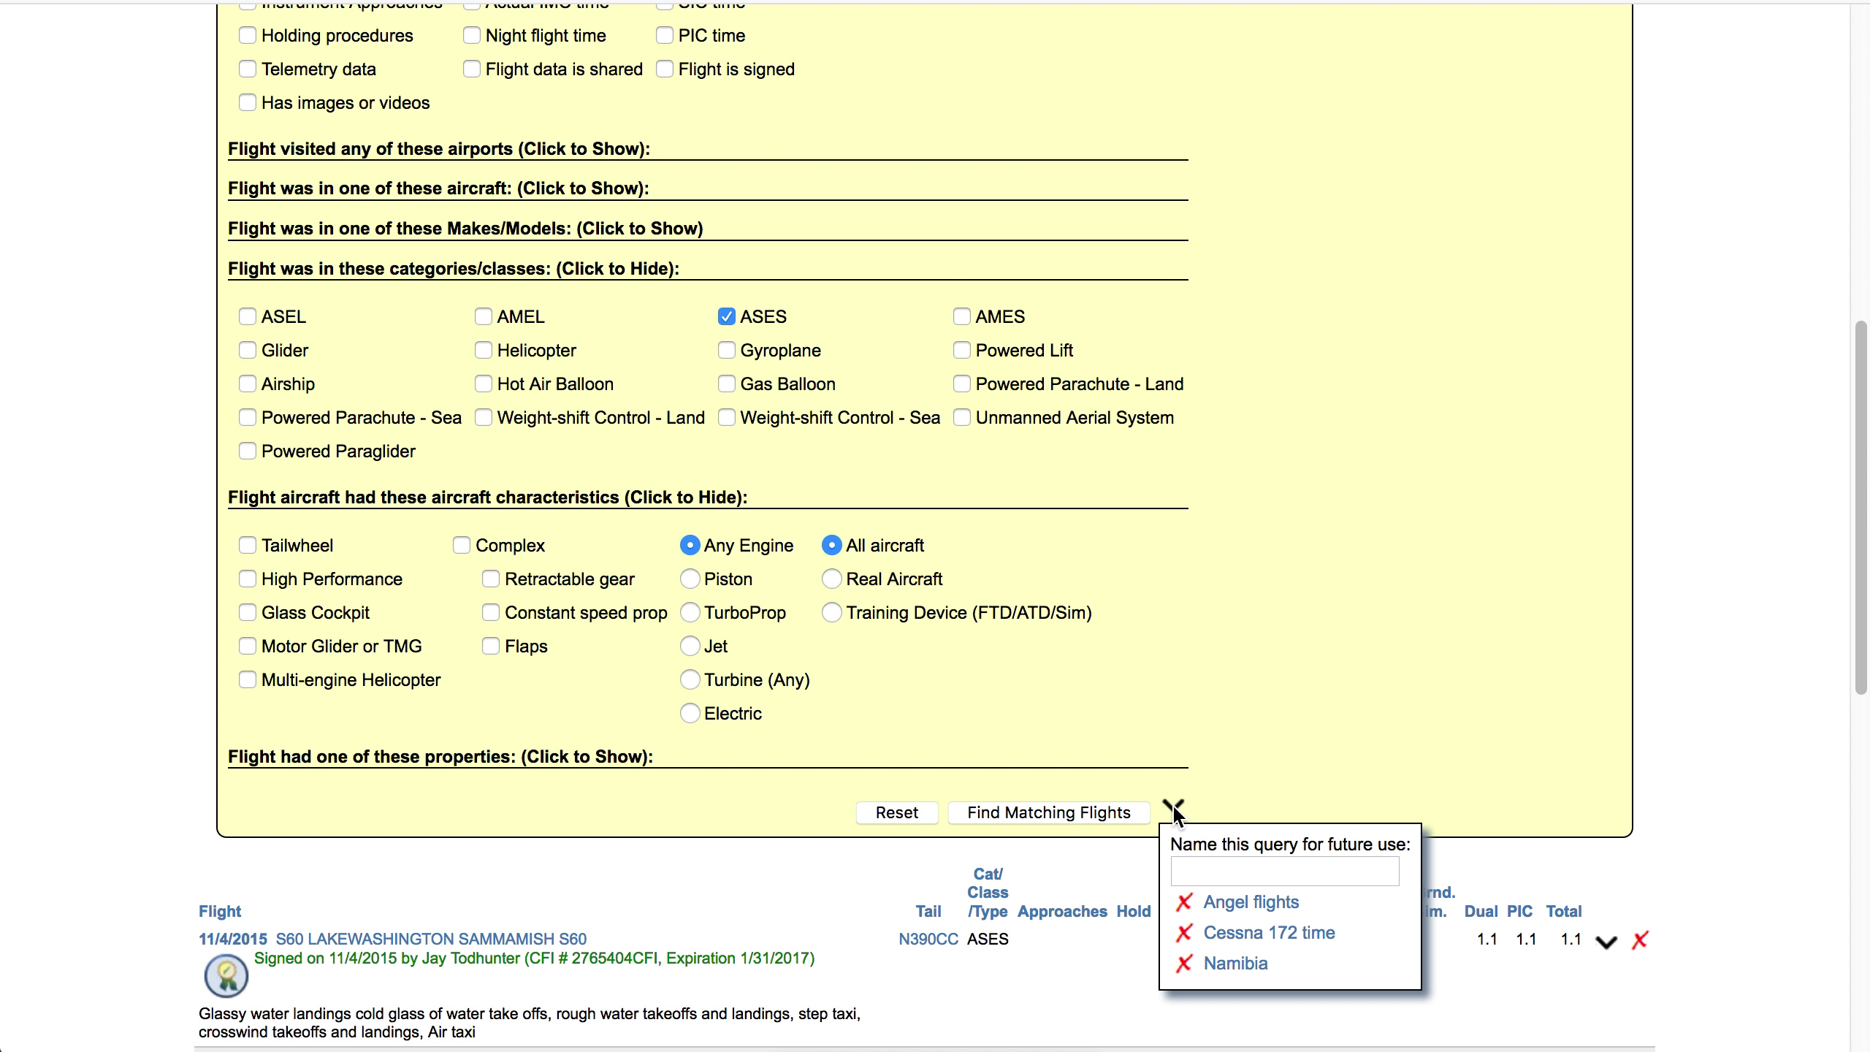
click(1209, 873)
Load the saved Angel flights query, then switch to the saved Cessna 172 time query
click(1234, 914)
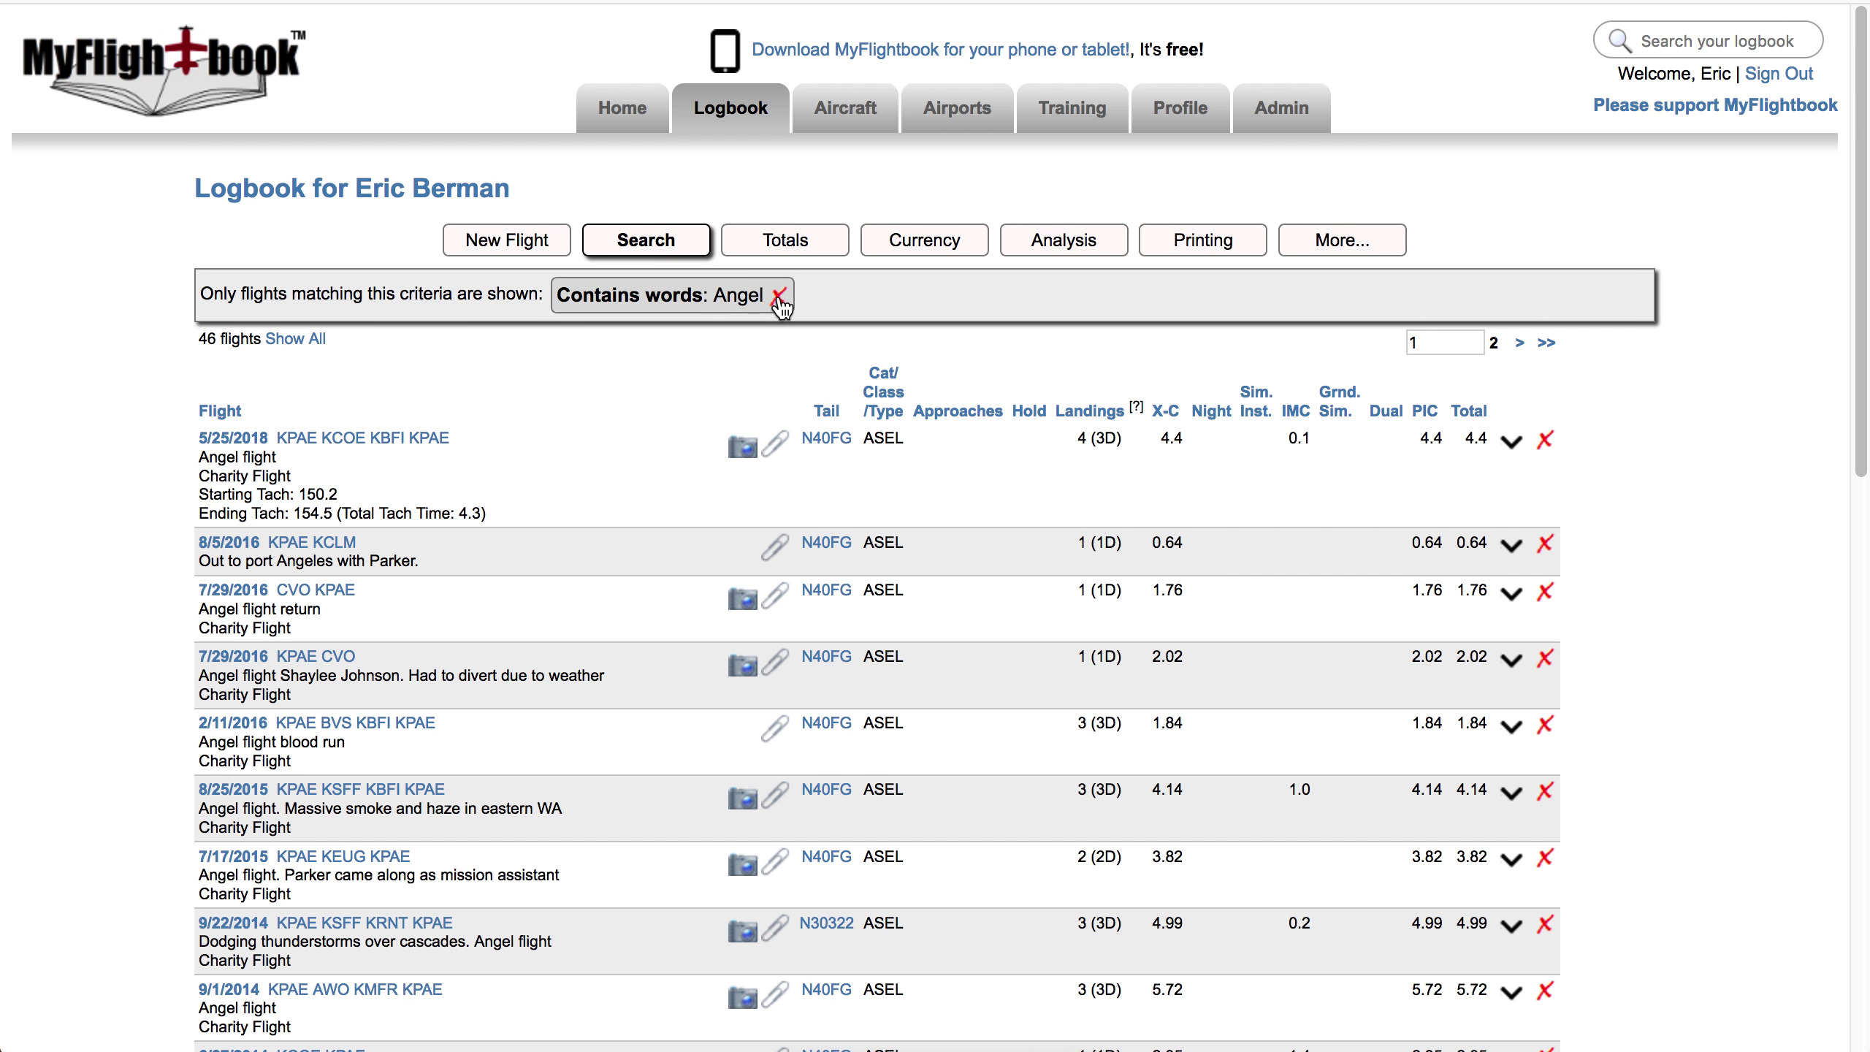
click(625, 251)
scroll(1097, 692, down, 6)
scroll(1116, 699, down, 7)
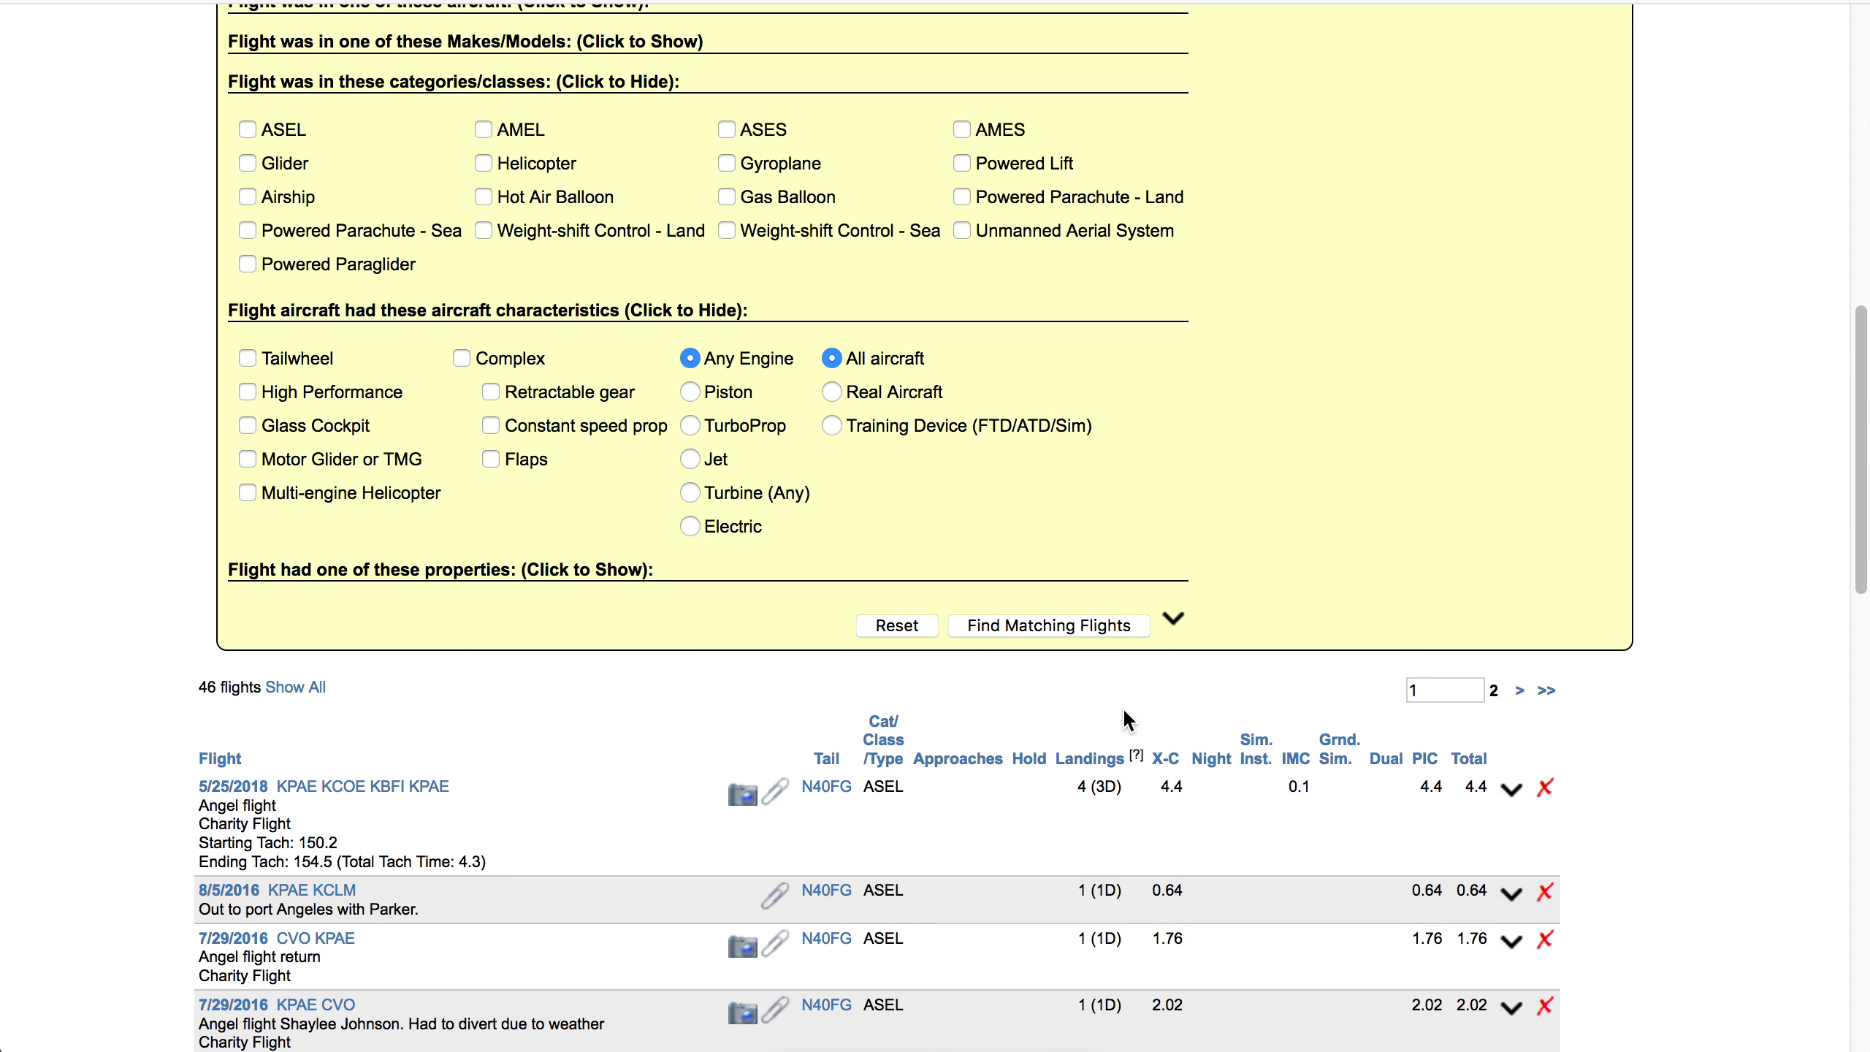
click(1174, 619)
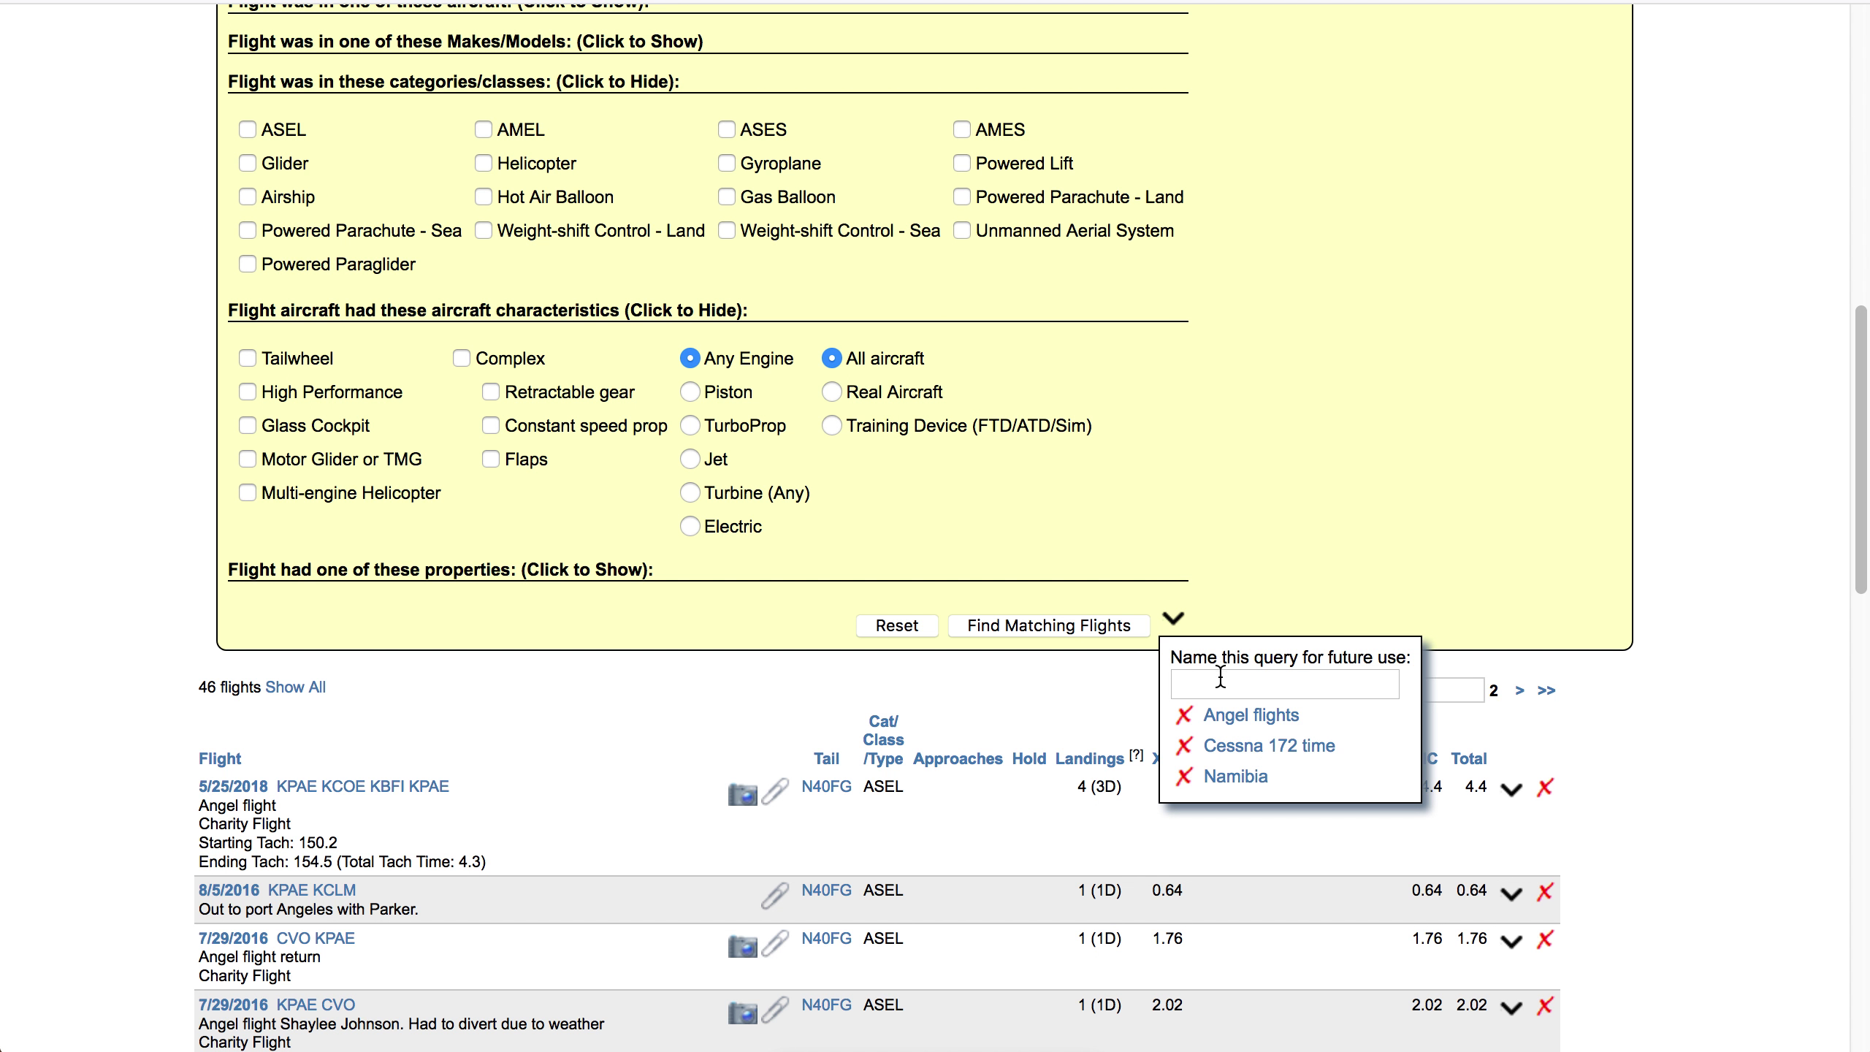
click(1235, 759)
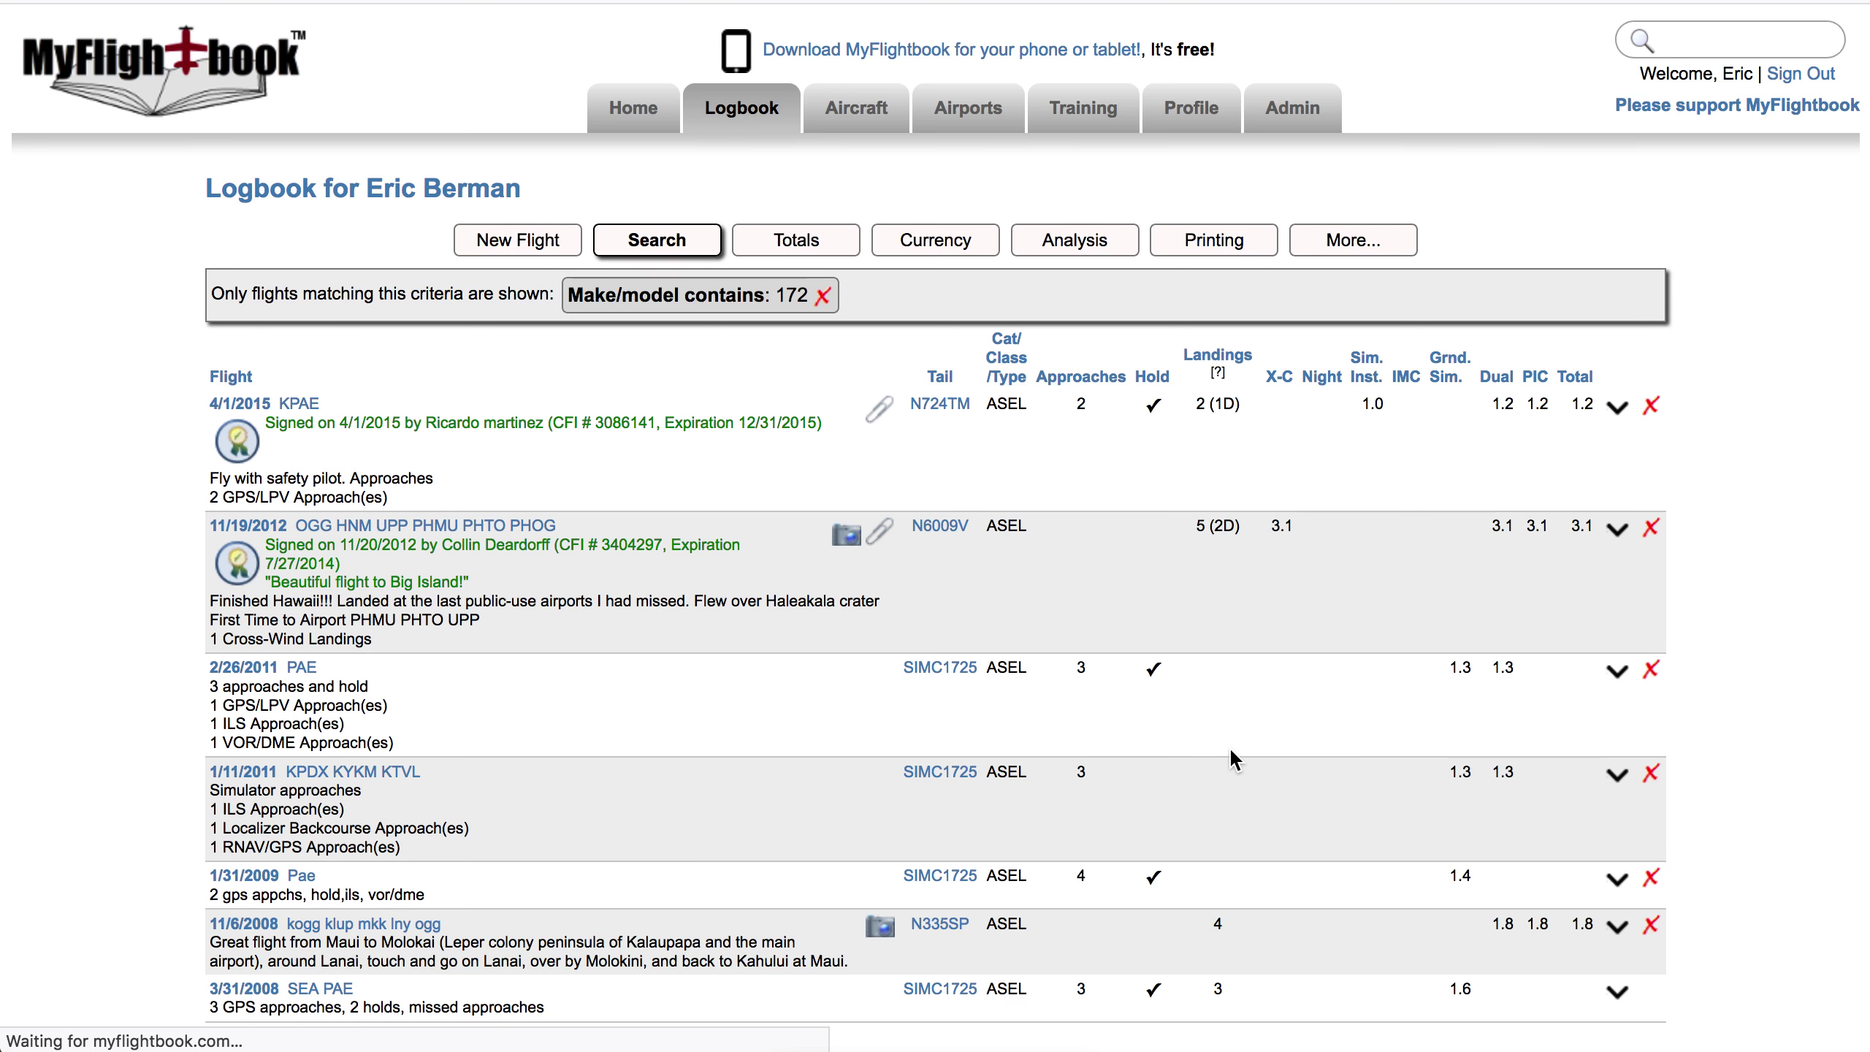